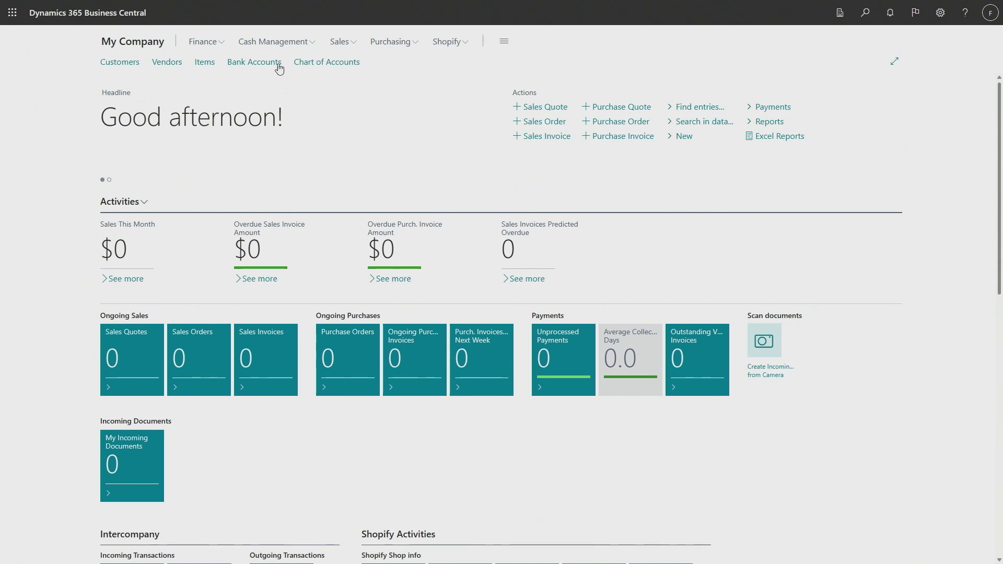
# - In Master Data Management Setup, set CRONUS USA, Inc. as the source company and enable data synchronization
pyautogui.click(866, 21)
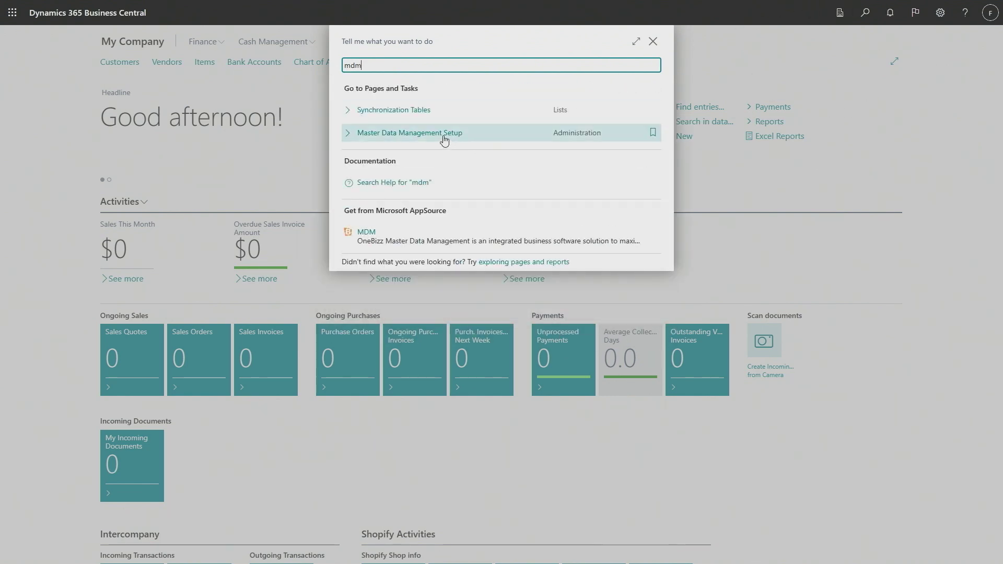
pyautogui.click(416, 135)
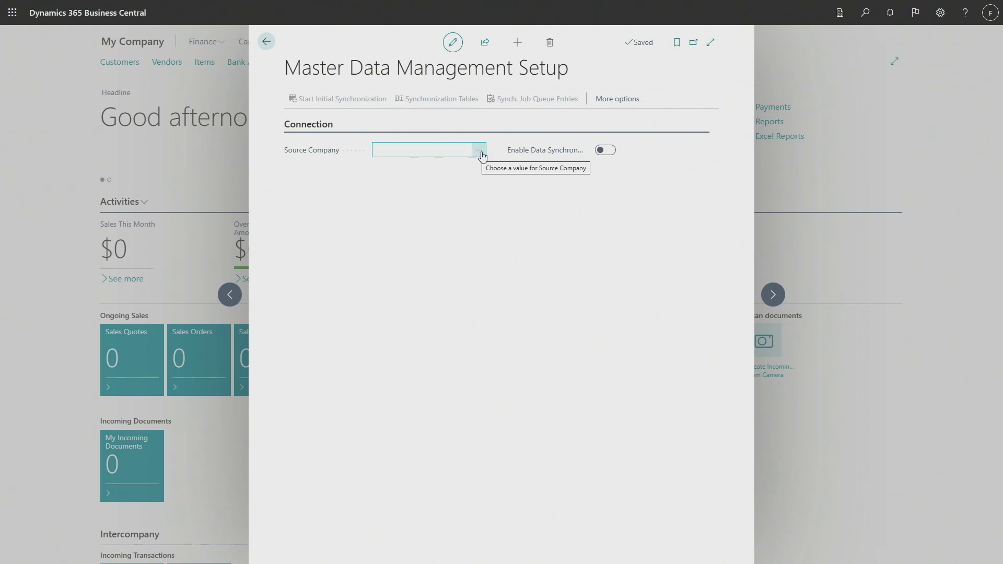
pyautogui.click(480, 152)
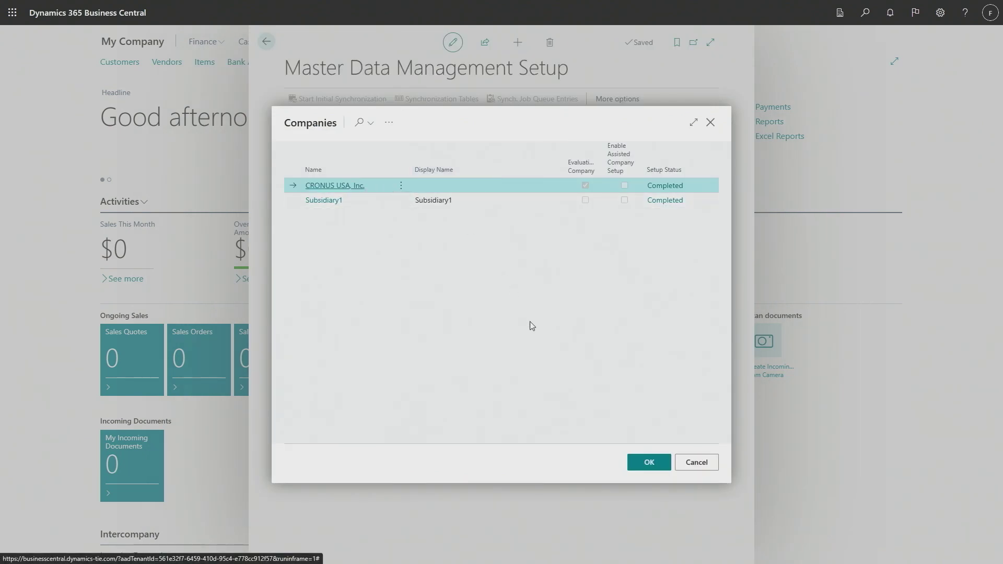
pyautogui.click(650, 463)
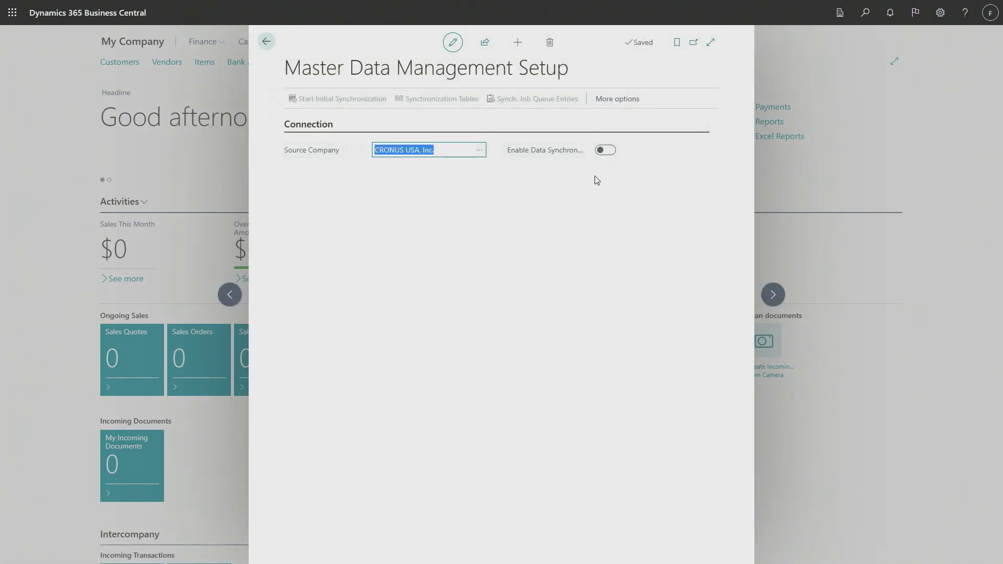
pyautogui.click(605, 156)
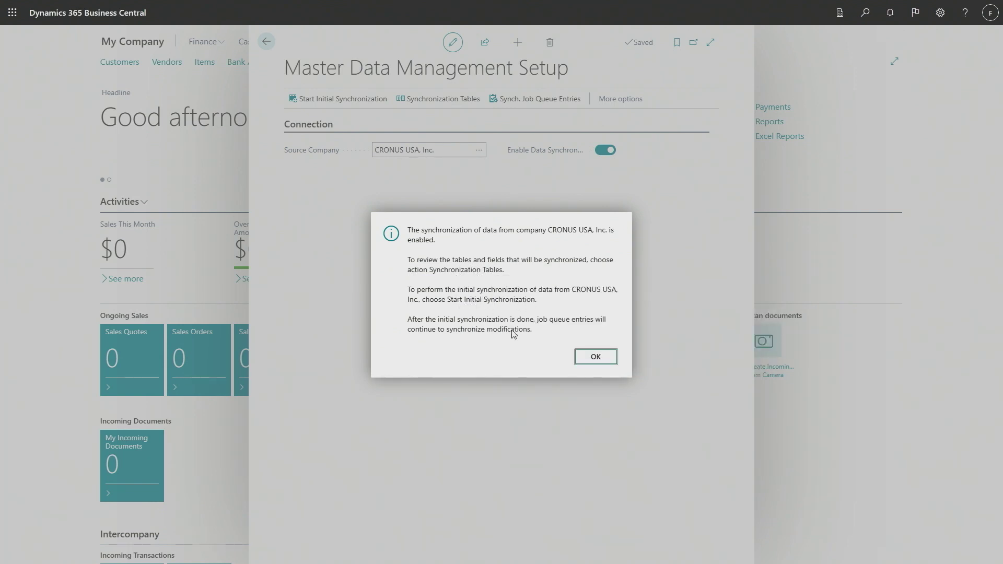
pyautogui.click(600, 354)
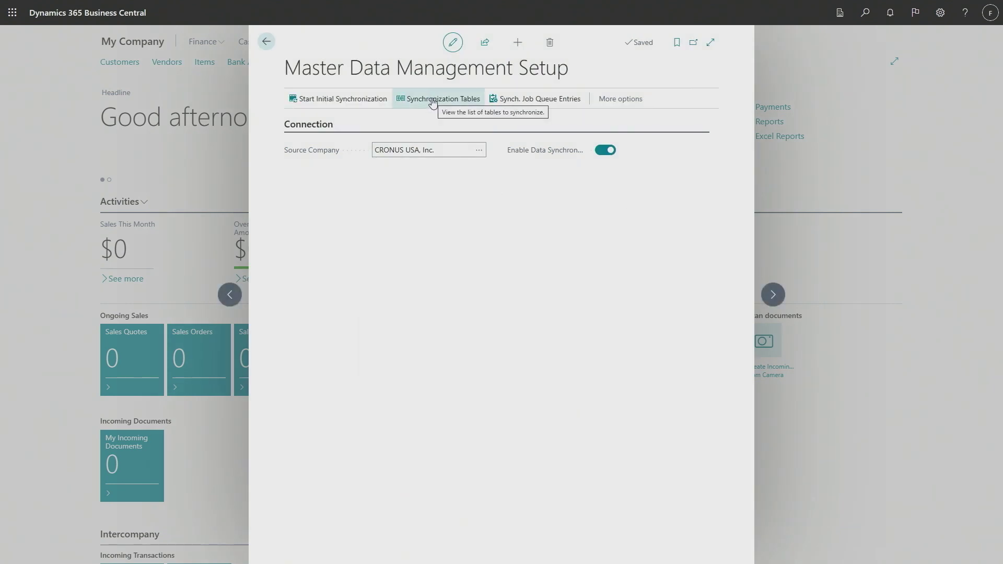
# - Open the synchronization tables and examine the table filters set for Contact and Customer without changing them
pyautogui.click(433, 103)
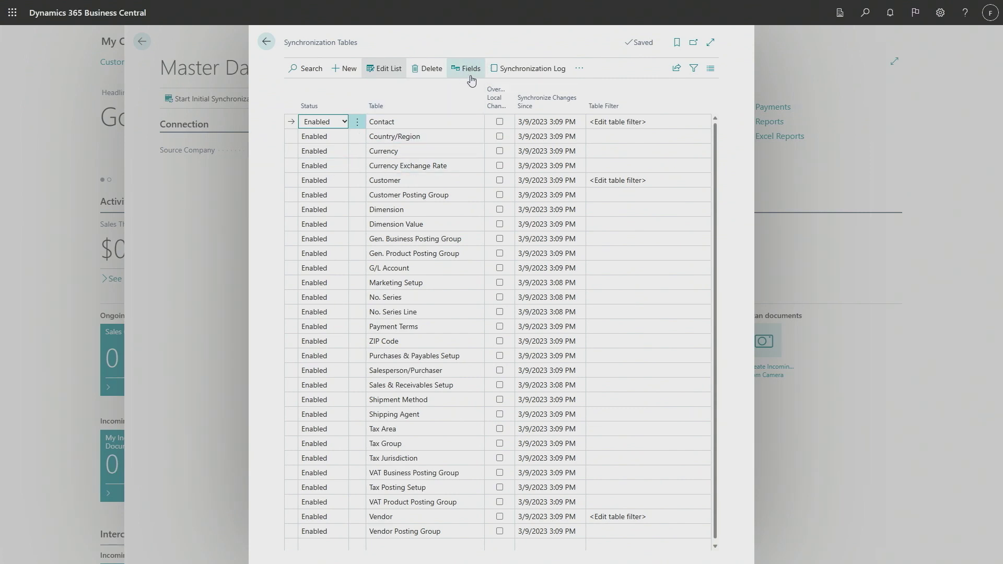
pyautogui.click(675, 121)
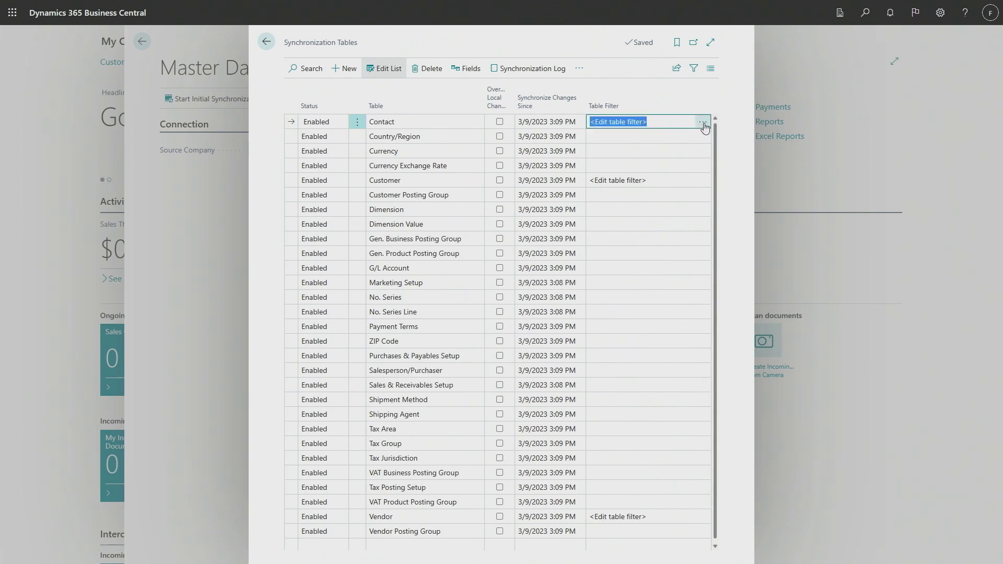
pyautogui.click(703, 123)
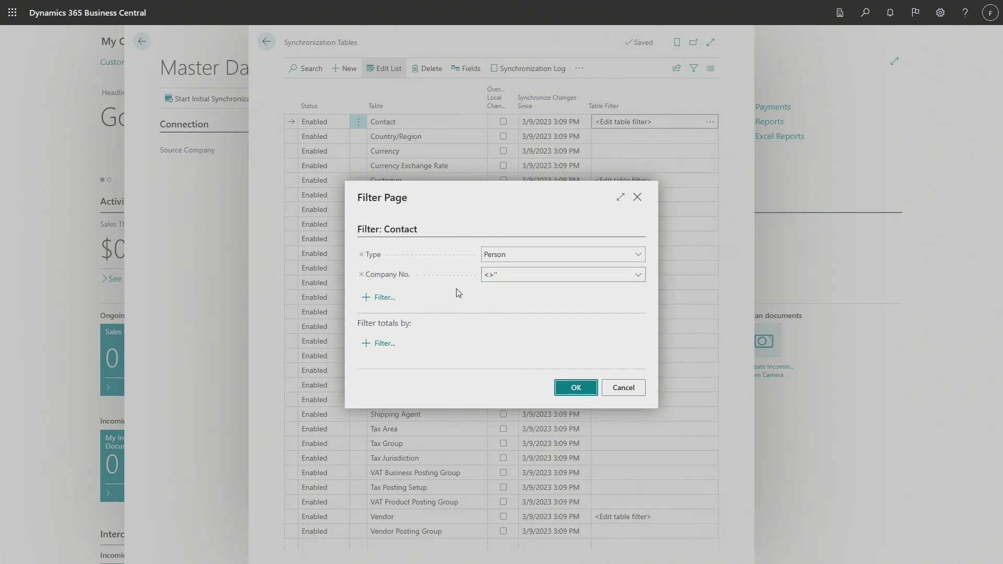
pyautogui.click(625, 387)
pyautogui.click(682, 180)
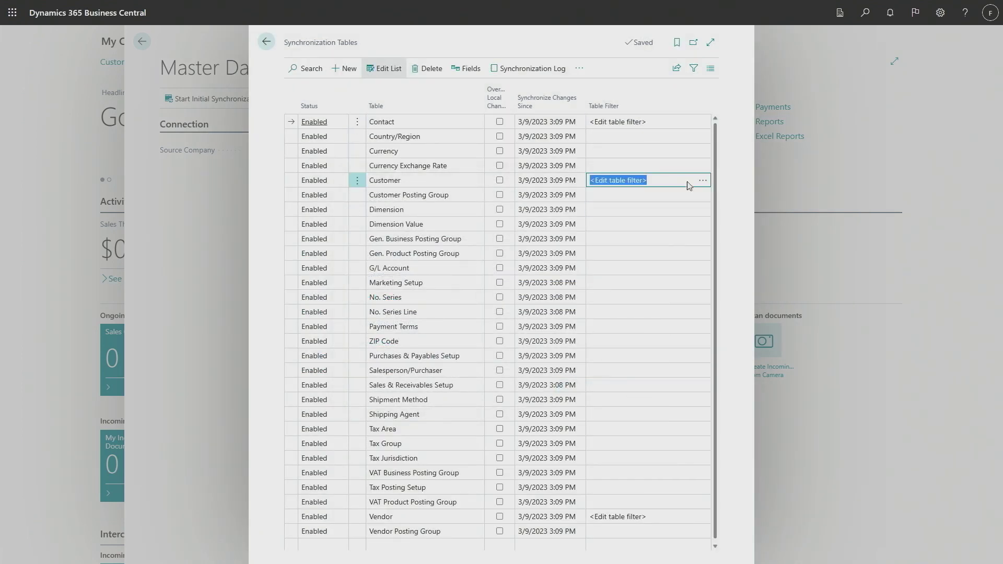
pyautogui.click(703, 180)
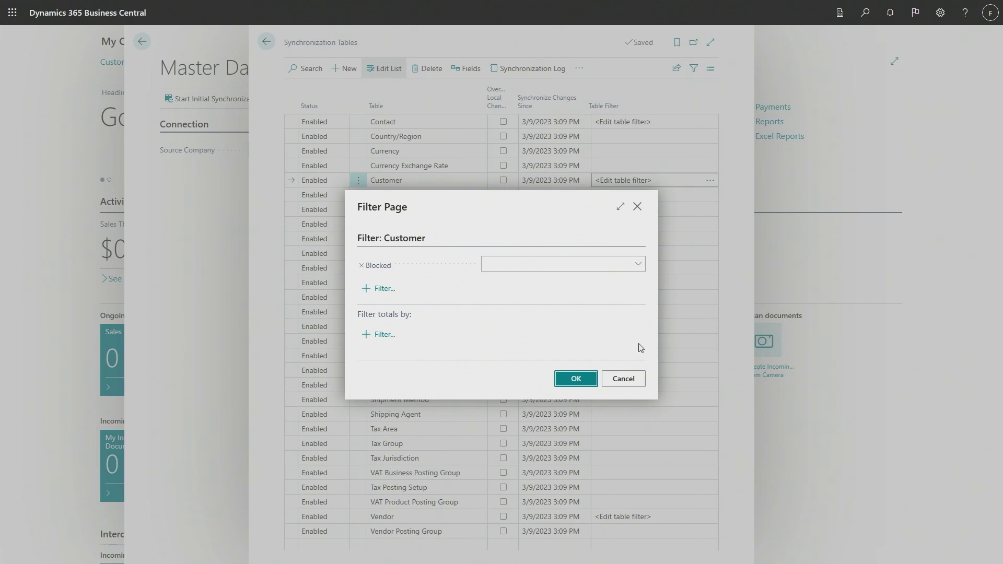
pyautogui.click(627, 379)
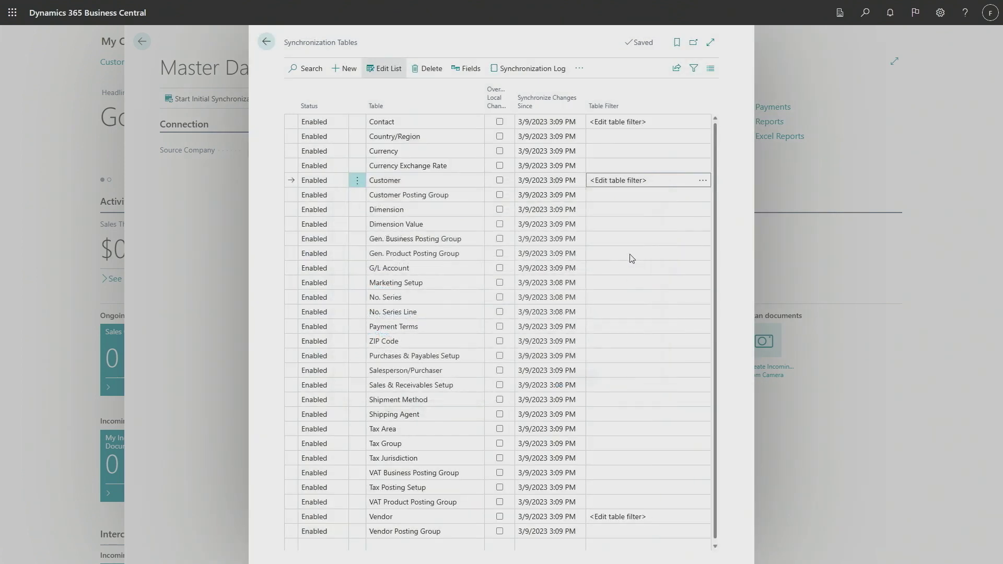
# - Examine which fields are synchronized for the Customer Posting Group and Purchases & Payables Setup tables
pyautogui.click(613, 196)
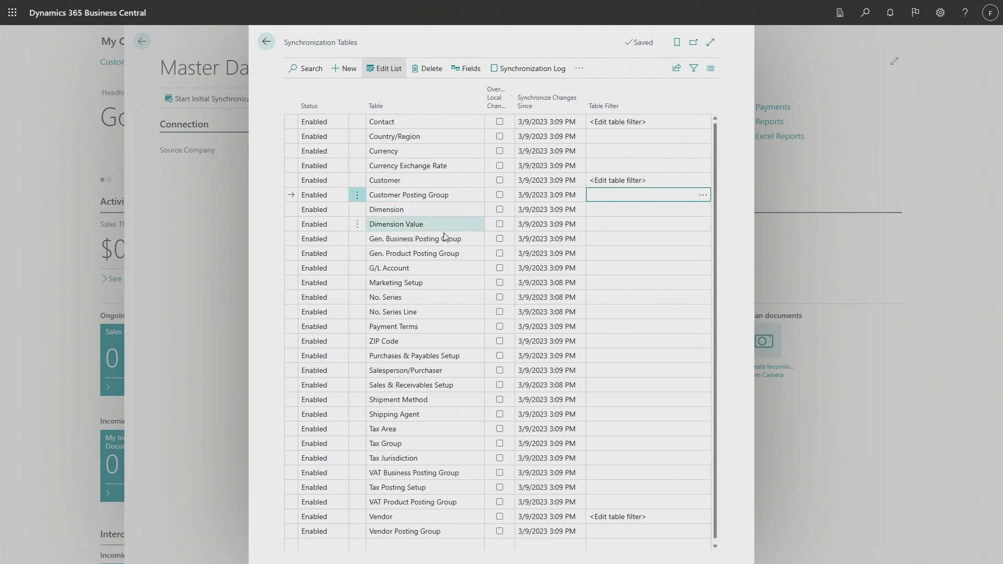
pyautogui.click(473, 71)
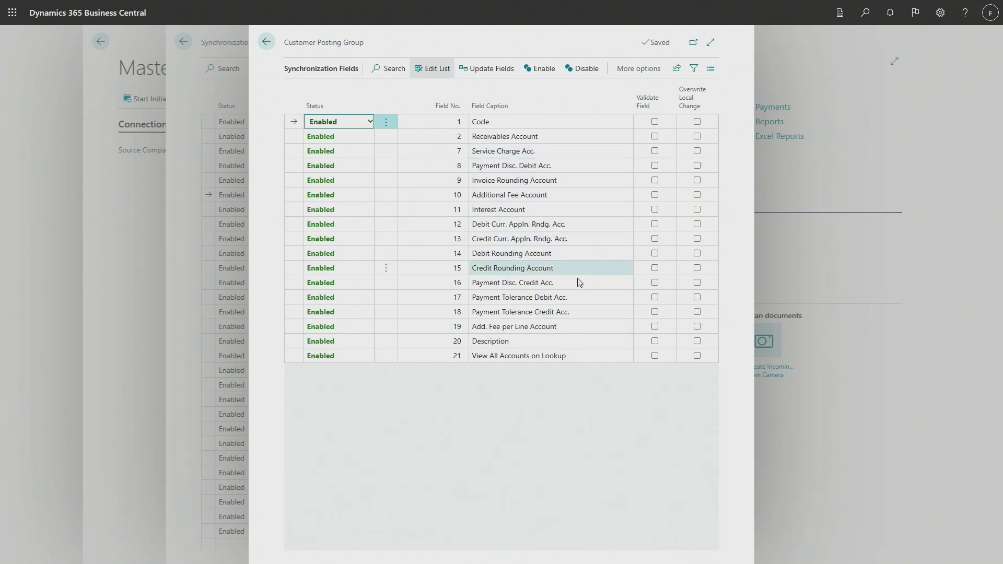
pyautogui.click(267, 41)
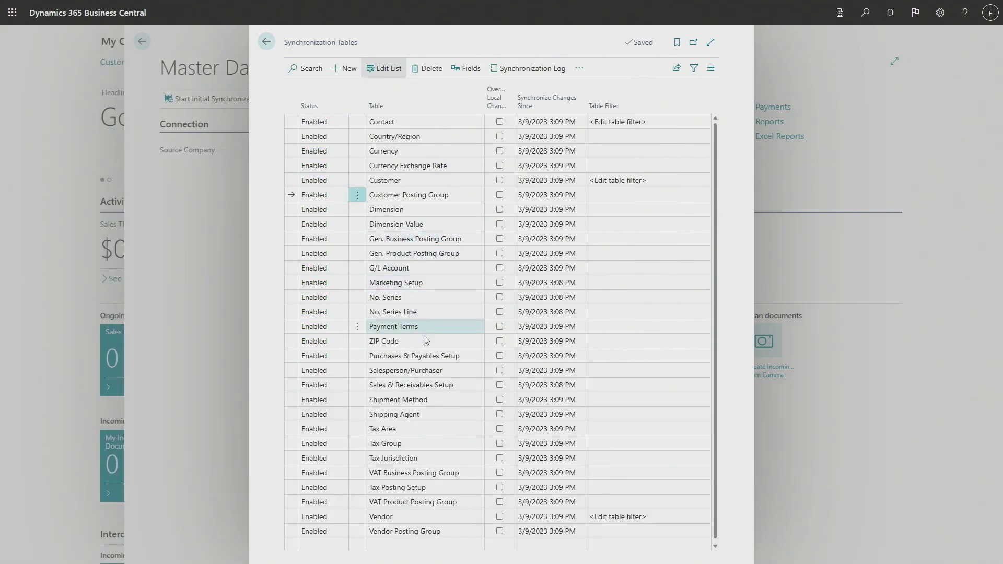
pyautogui.click(413, 355)
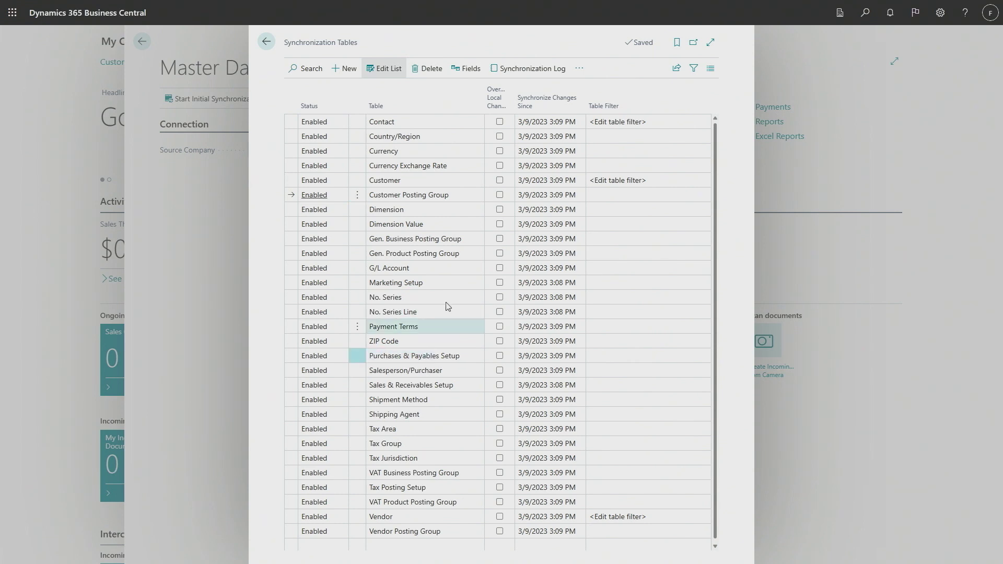
pyautogui.click(474, 68)
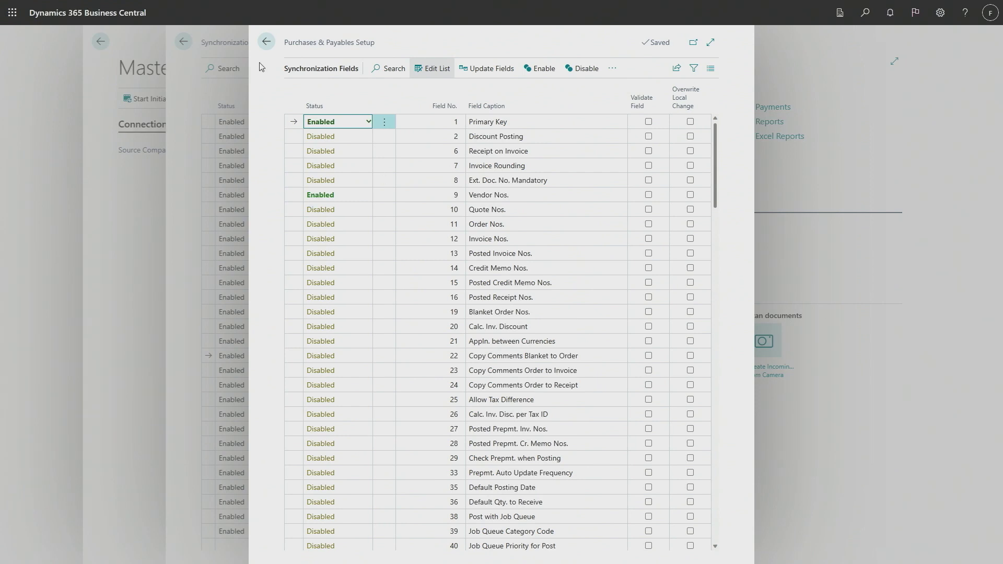
pyautogui.press('Escape')
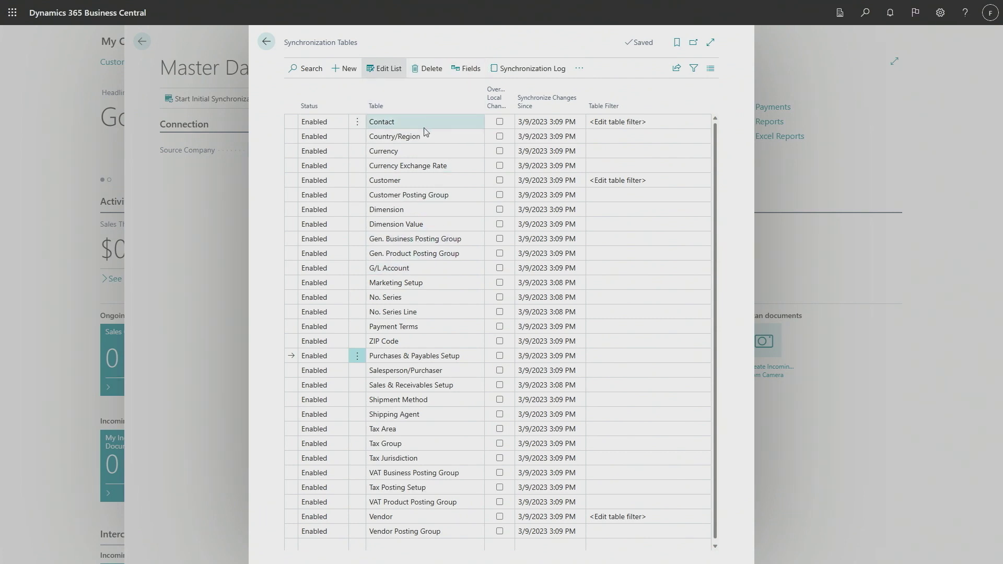
# - Examine the Customer table's synchronization fields and their Validate Field settings, and return to Master Data Management Setup
pyautogui.click(398, 180)
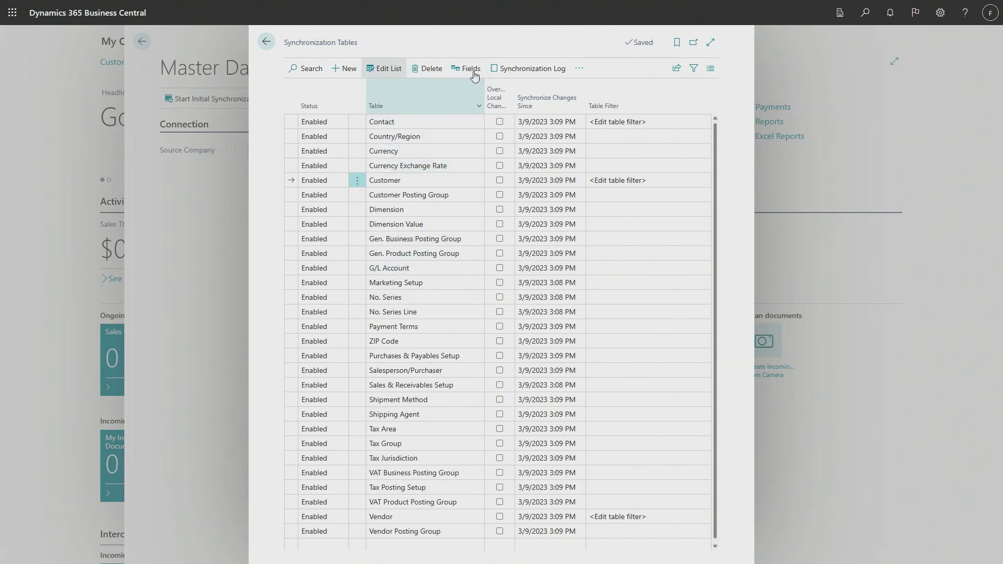
pyautogui.click(473, 69)
pyautogui.click(649, 133)
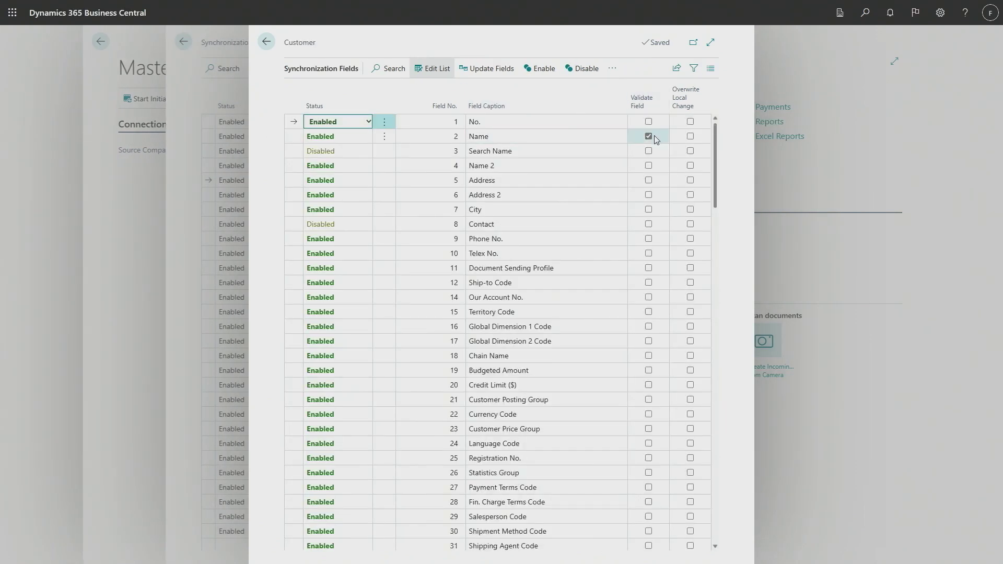
pyautogui.click(648, 181)
pyautogui.click(649, 180)
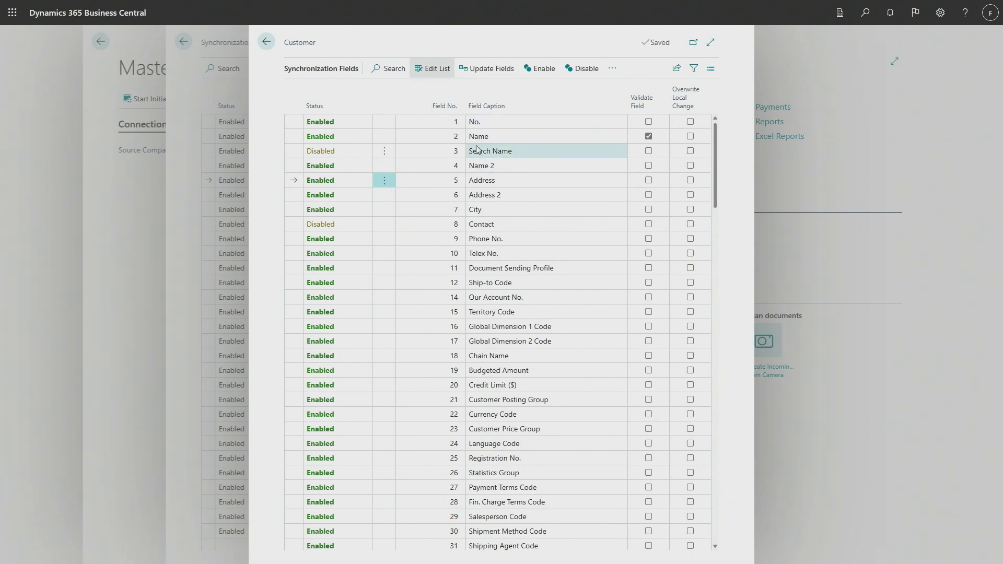
pyautogui.click(269, 47)
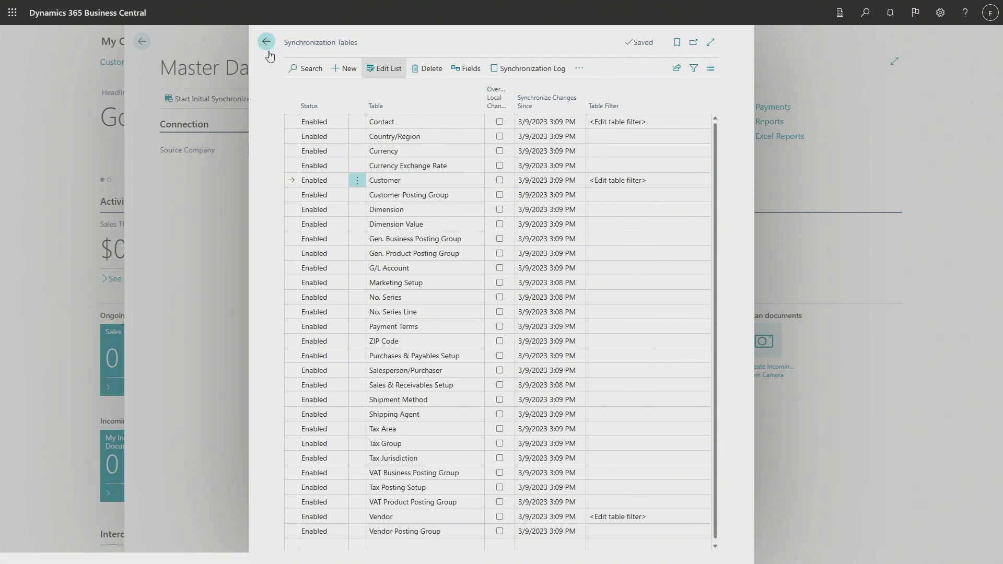
pyautogui.click(266, 42)
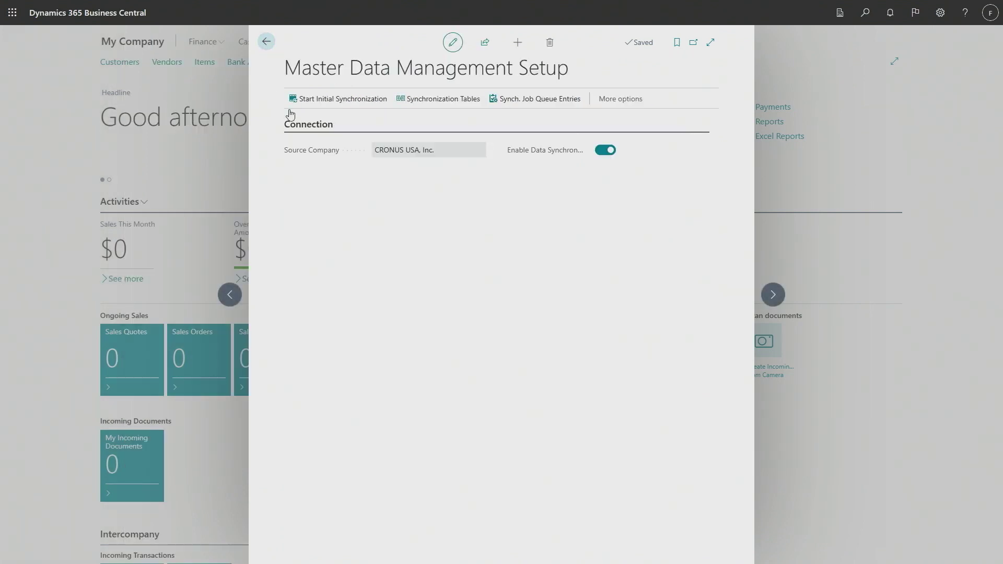
# - Open the initial synchronization list and examine the match-based coupling criteria for Country/Region without changing them
pyautogui.click(338, 101)
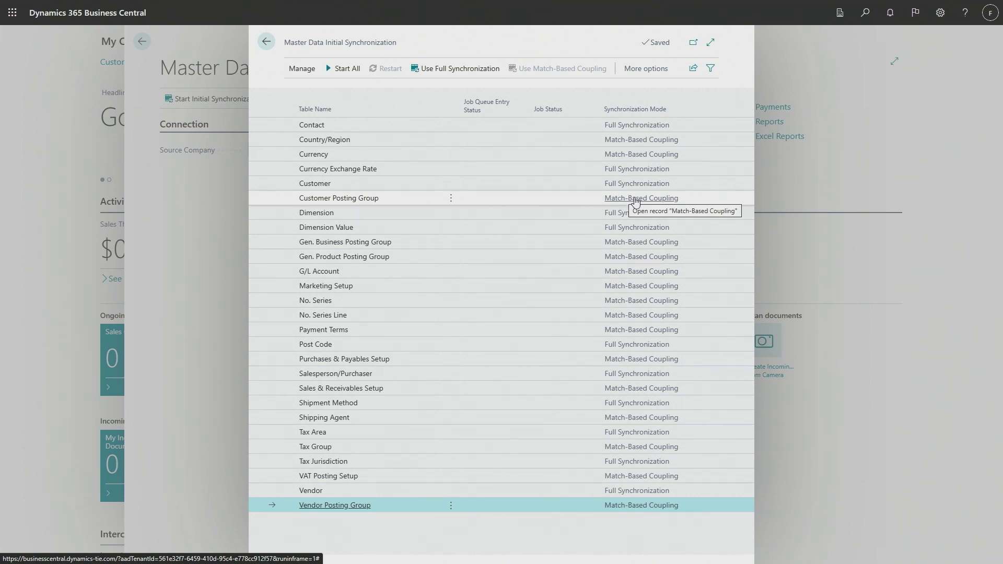
pyautogui.click(638, 145)
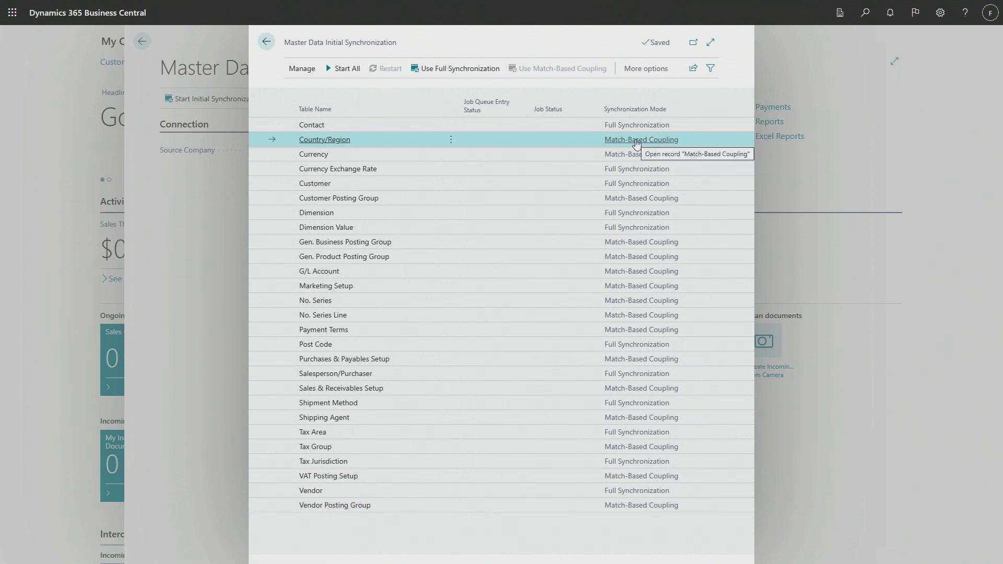
pyautogui.click(635, 140)
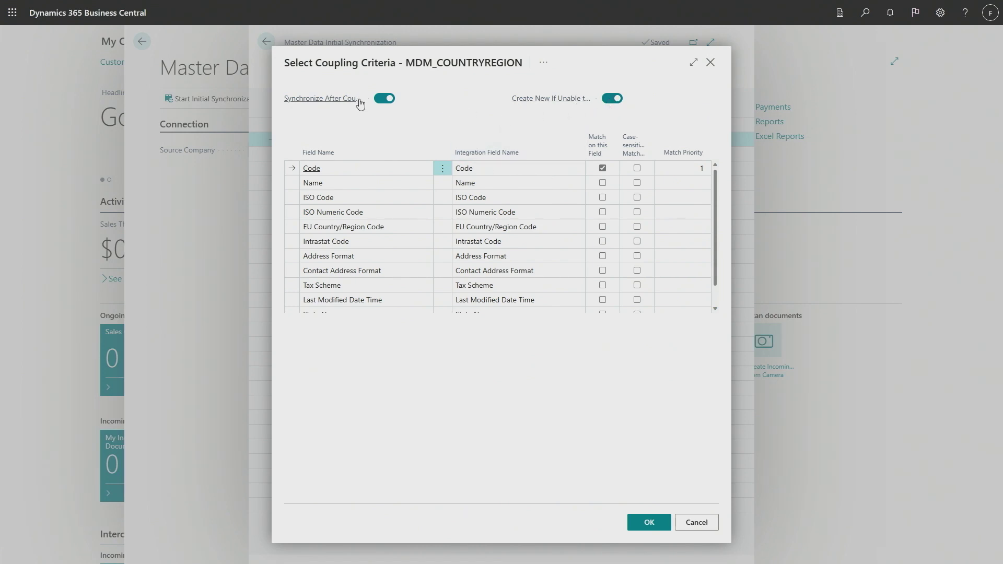
pyautogui.moveTo(366, 114)
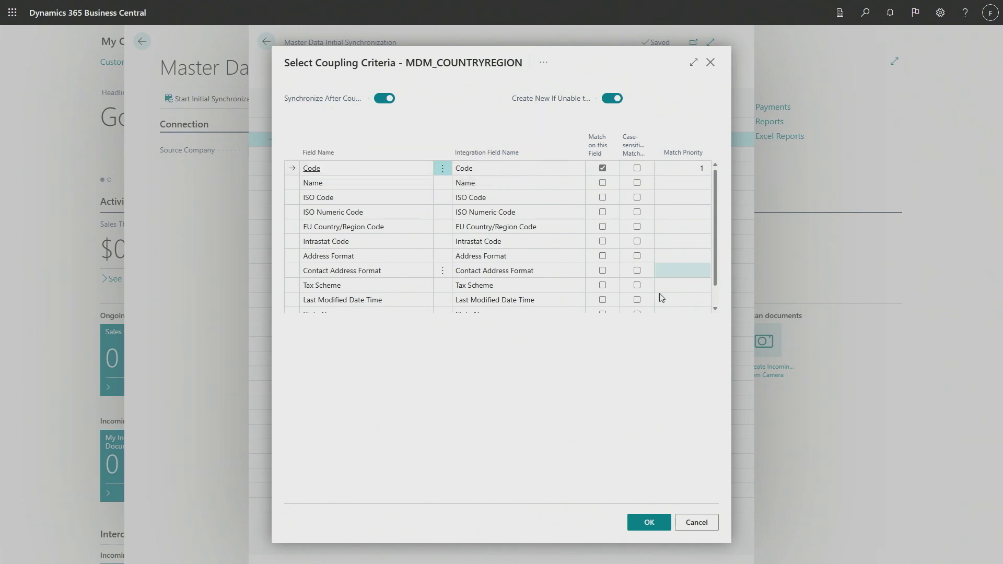
pyautogui.click(703, 526)
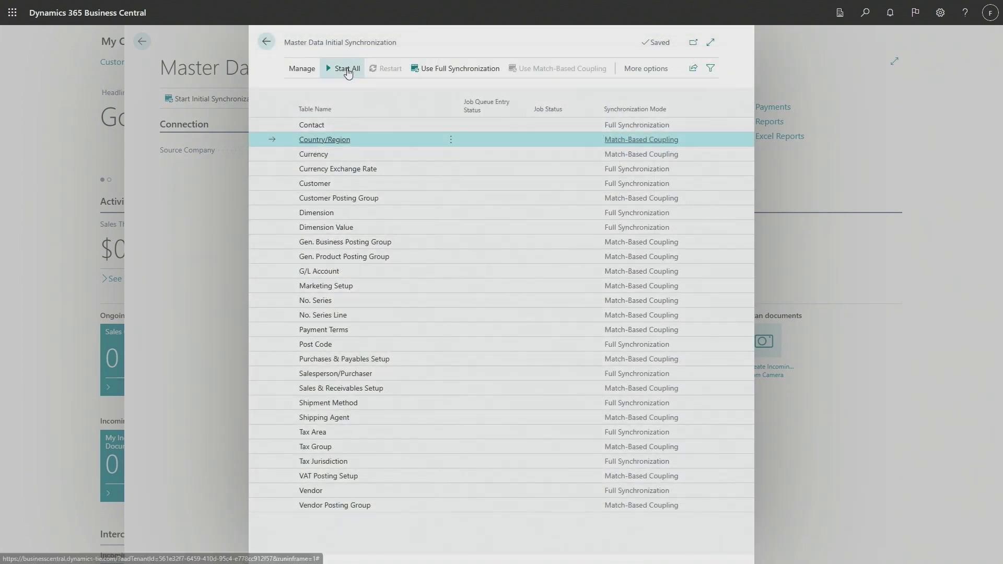
# - Start the initial synchronization for all tables and agree to synchronize all coupled and non-coupled records
pyautogui.click(347, 70)
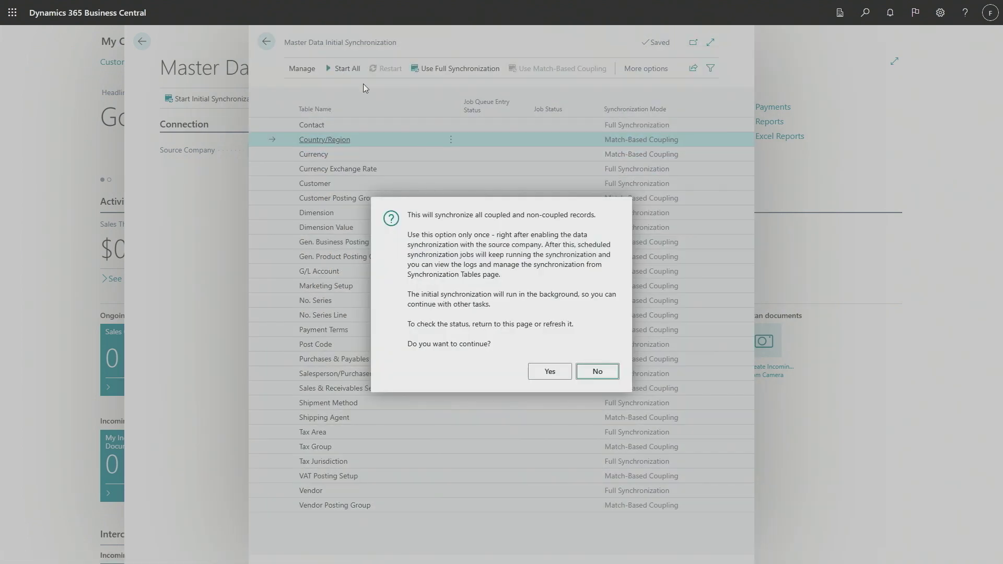
pyautogui.click(549, 374)
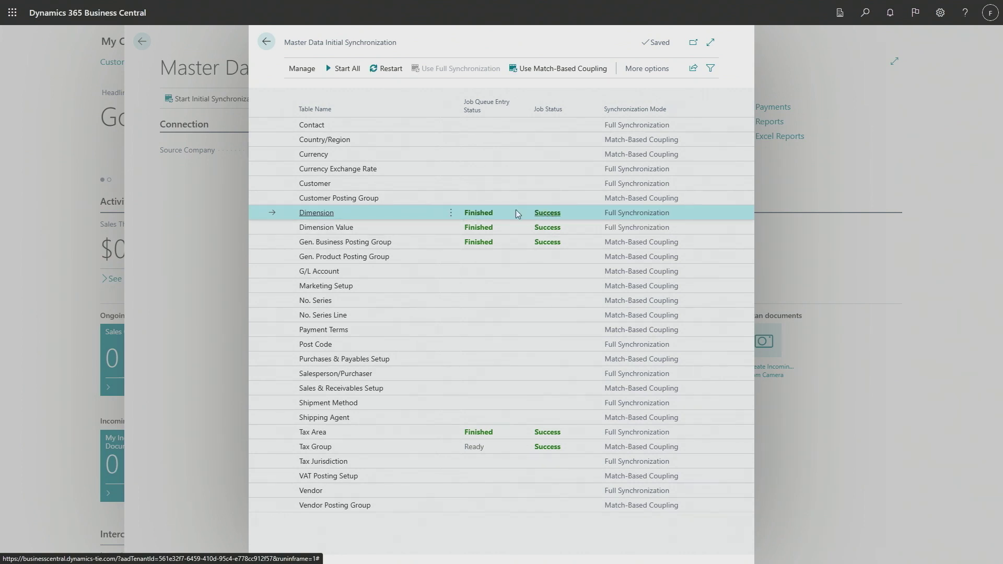
# - Inspect the Dimension table's synchronization job and the list of records it inserted, and return to the initial synchronization list
pyautogui.click(547, 213)
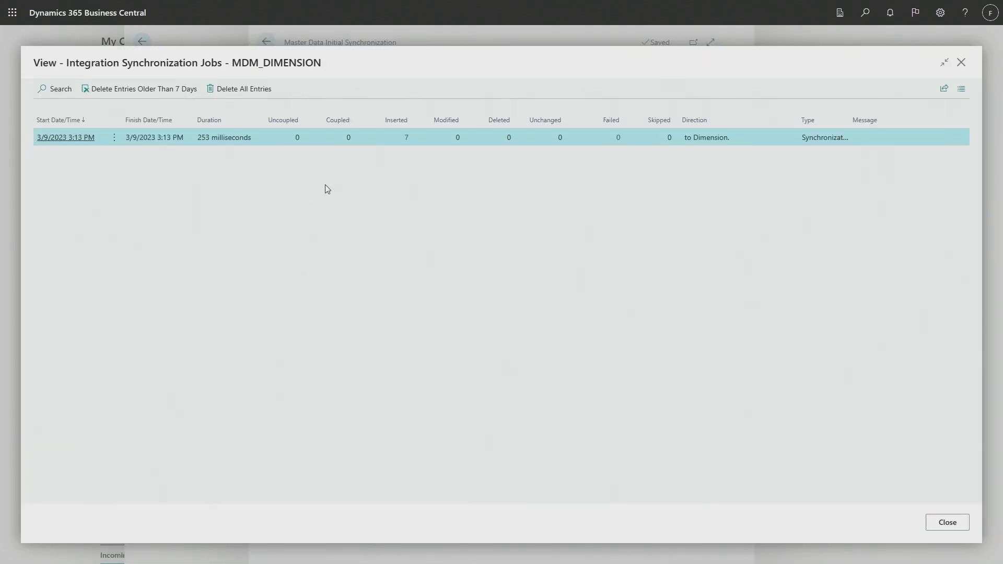
pyautogui.click(407, 140)
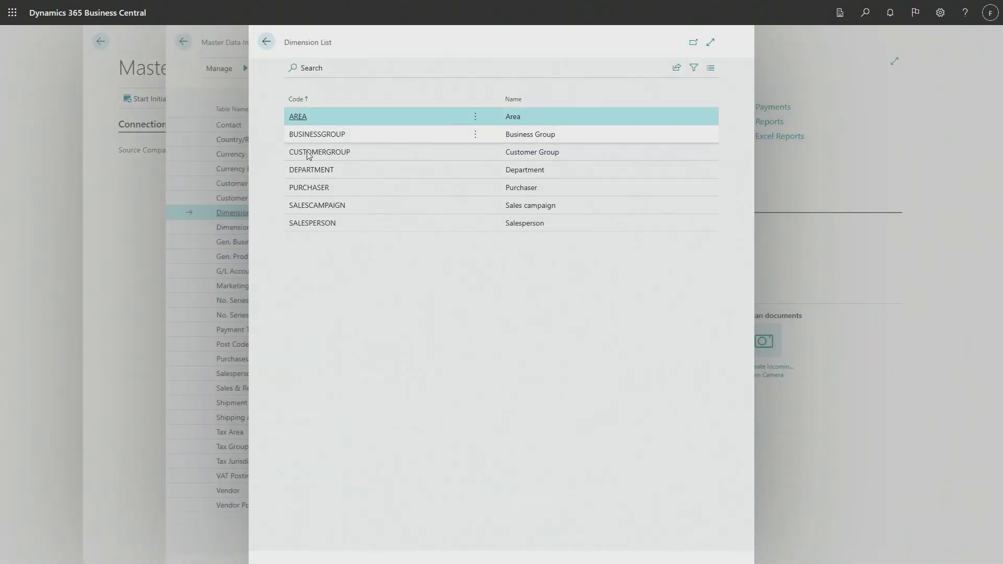
pyautogui.click(267, 44)
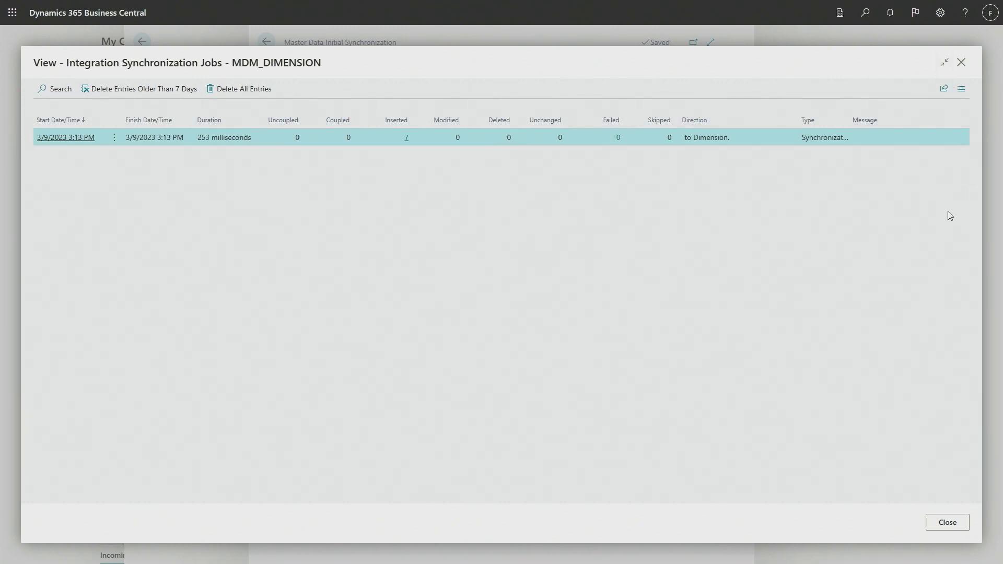
pyautogui.click(962, 62)
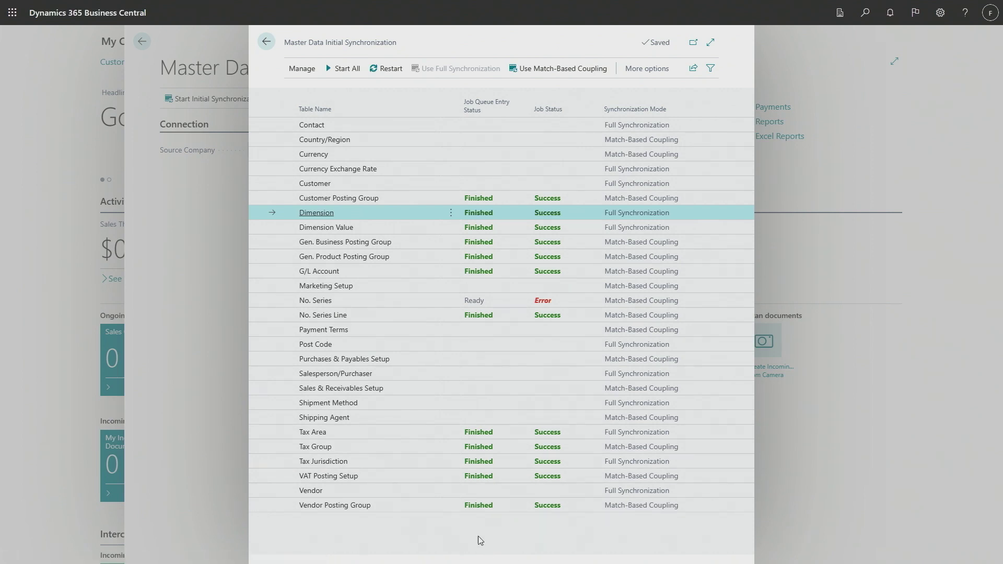
# - Inspect the No. Series synchronization job, try to view its failed records, and return to the initial synchronization list
pyautogui.click(557, 303)
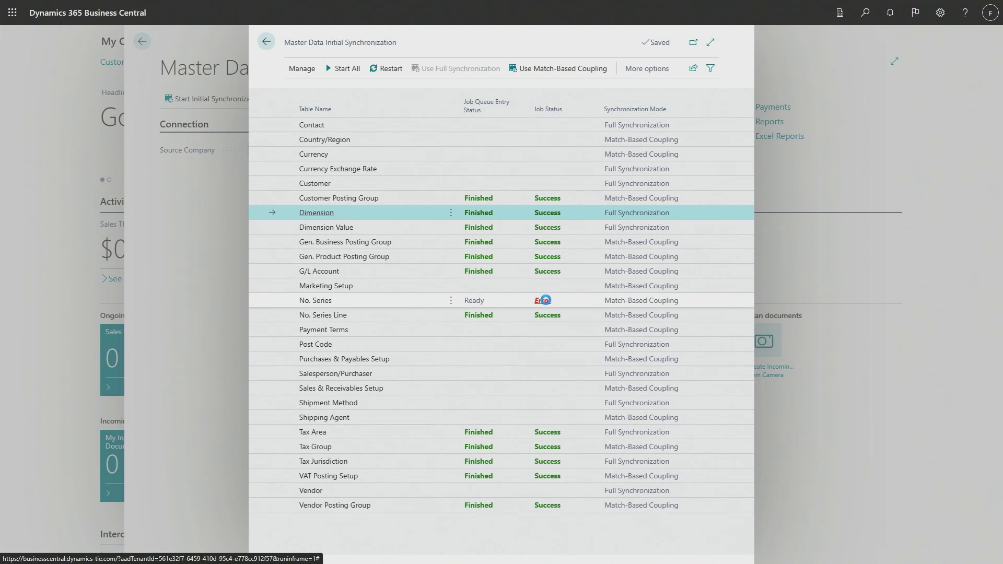
pyautogui.click(547, 306)
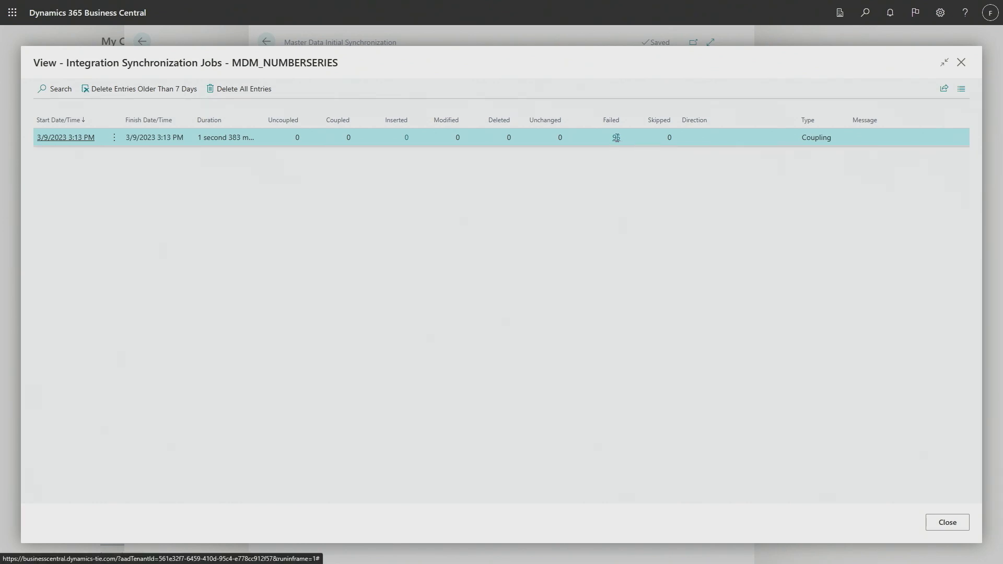
pyautogui.click(616, 138)
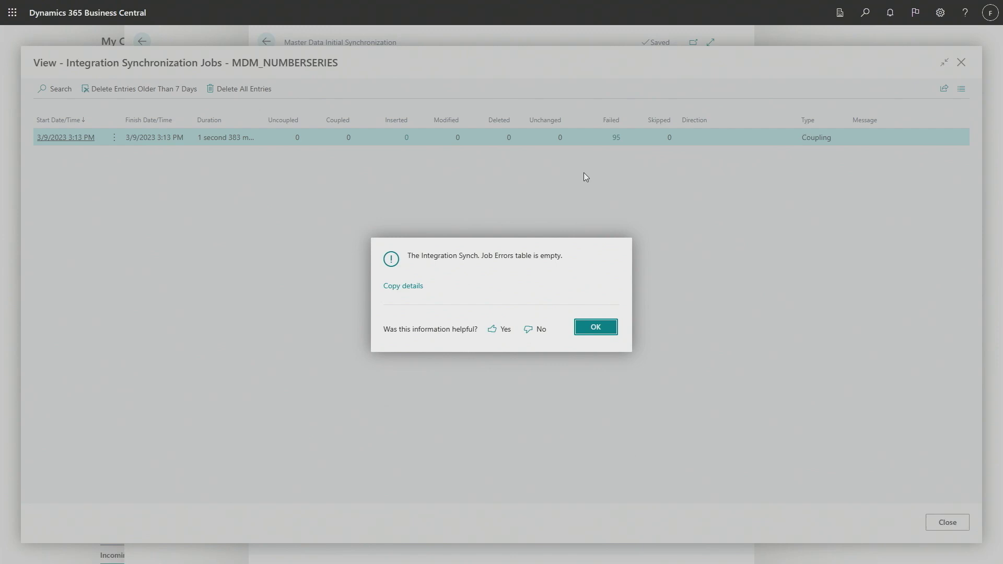
pyautogui.press('Return')
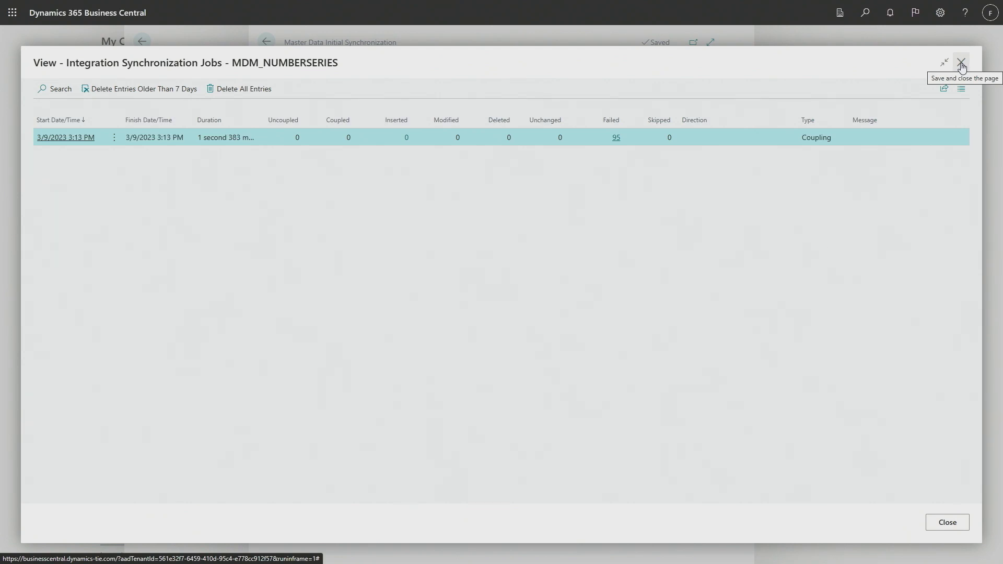
pyautogui.click(962, 63)
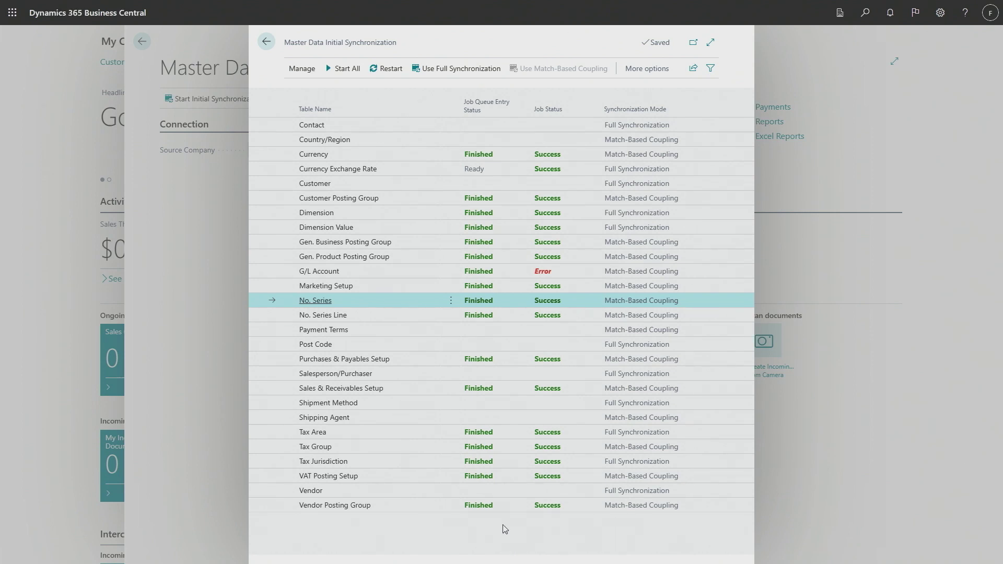
# - Inspect the G/L Account synchronization job and the full error message of its failed record, and return to the initial synchronization list
pyautogui.click(546, 272)
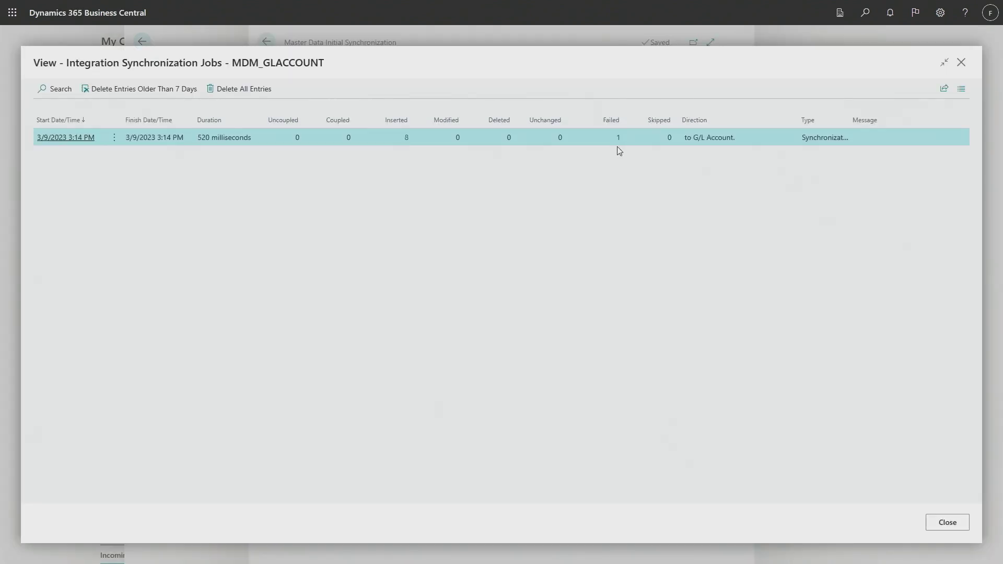
pyautogui.click(618, 138)
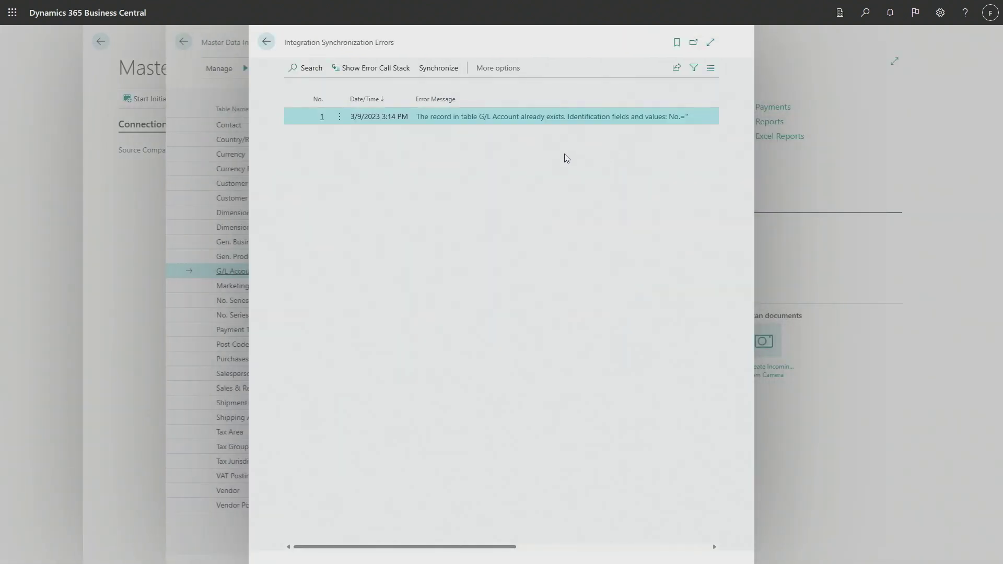
pyautogui.click(508, 120)
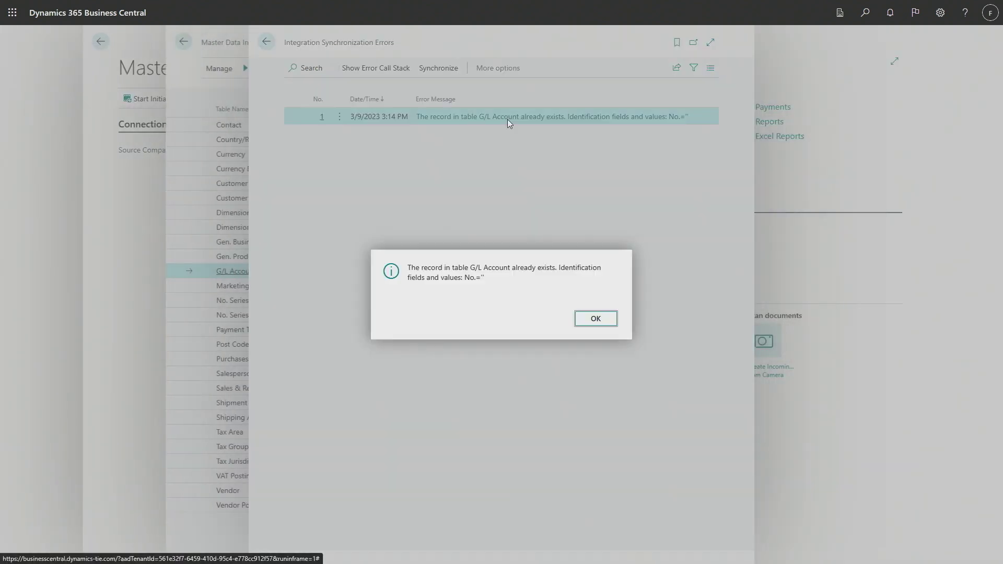
pyautogui.click(601, 320)
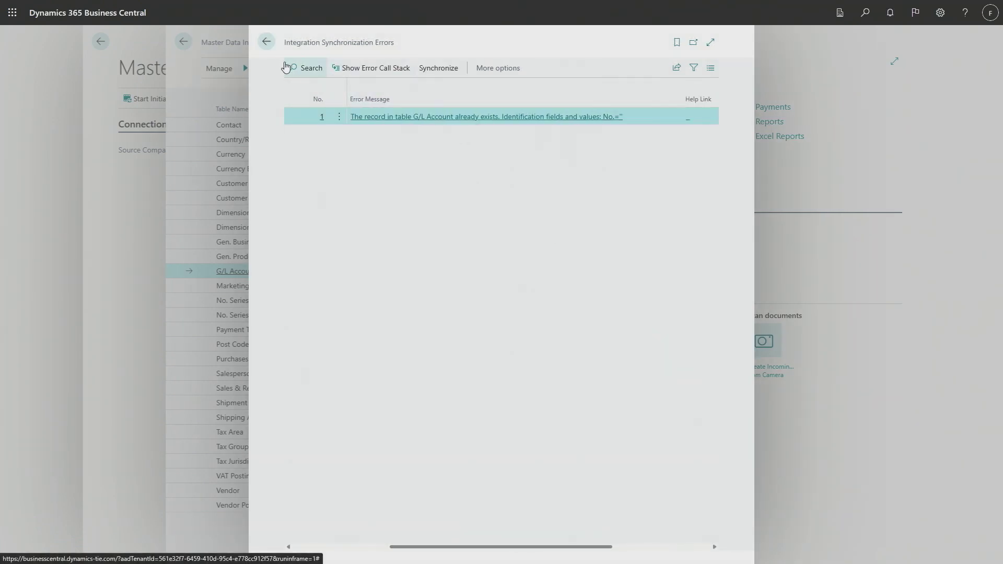
pyautogui.click(265, 44)
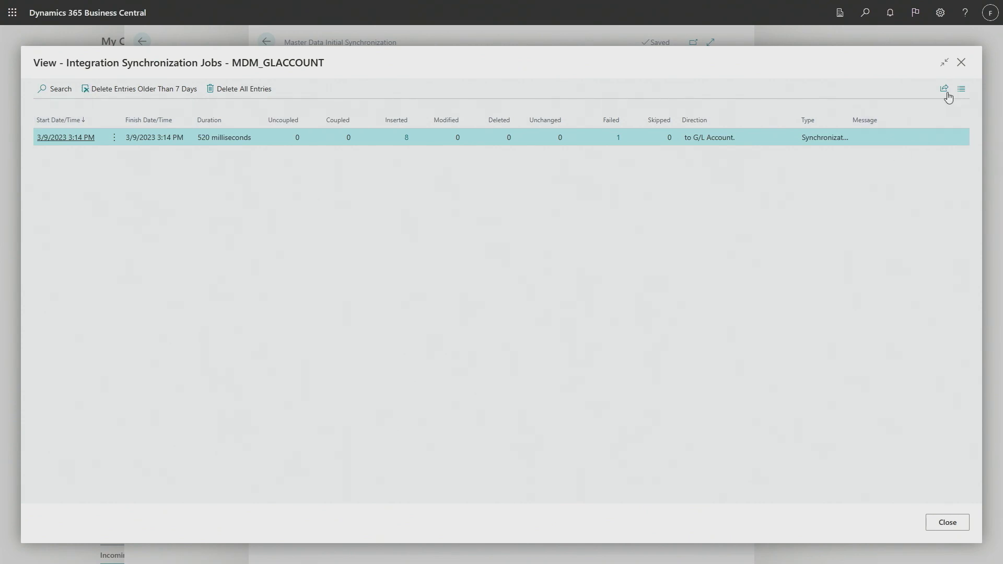
pyautogui.click(962, 65)
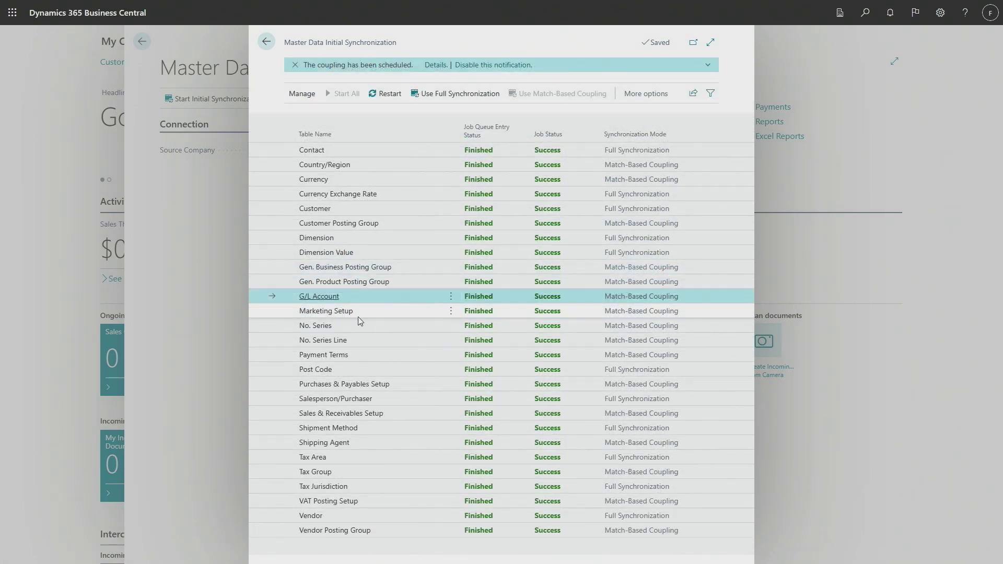
# - Check the G/L Account job status, leave the initial synchronization and setup pages, and open My Company's customer list
pyautogui.click(344, 316)
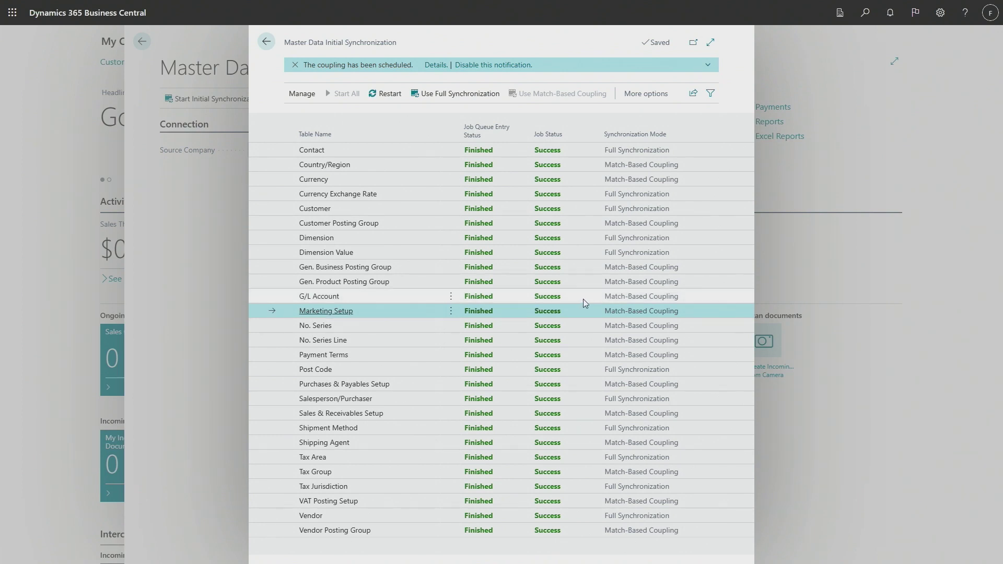
pyautogui.click(497, 297)
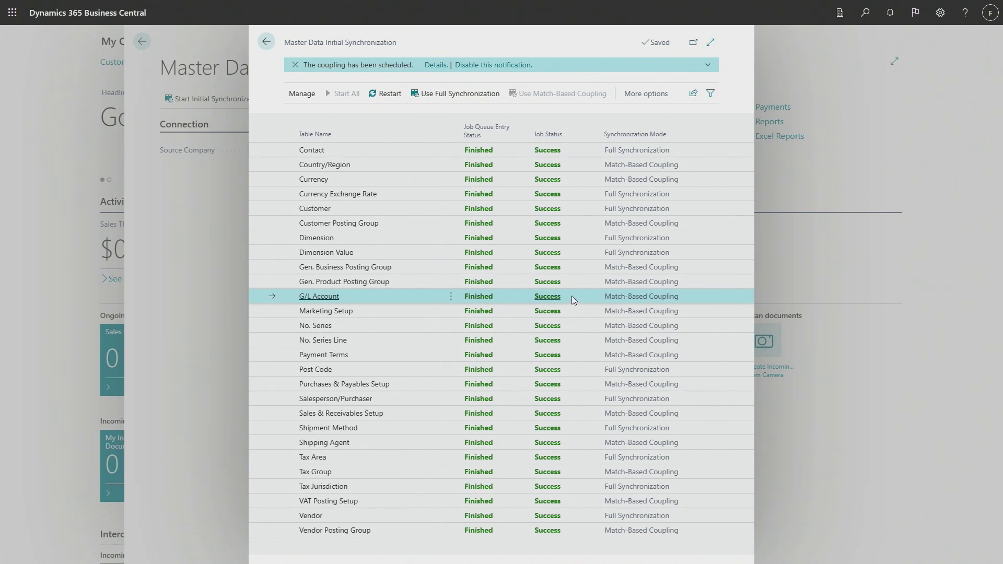
pyautogui.click(295, 65)
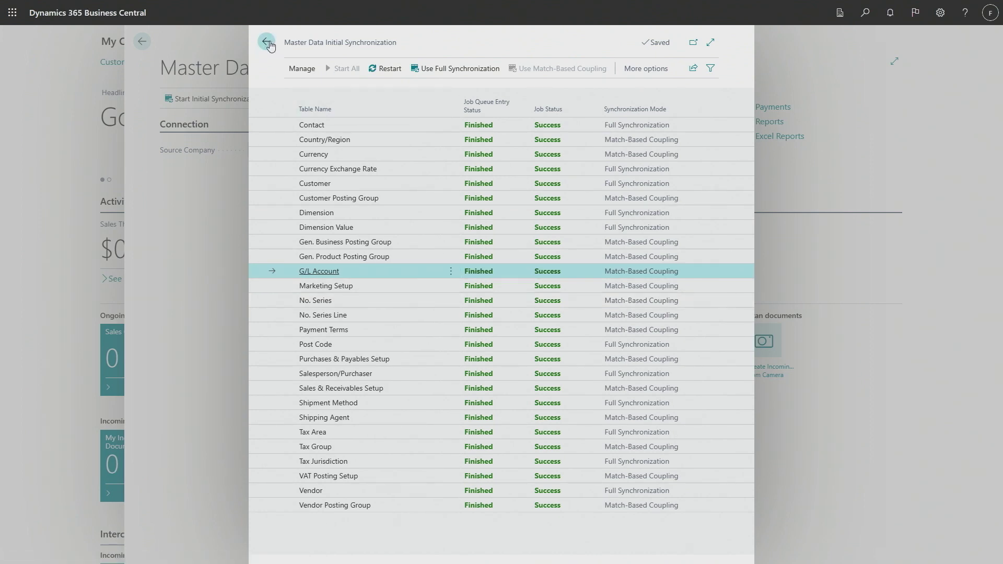
pyautogui.click(265, 42)
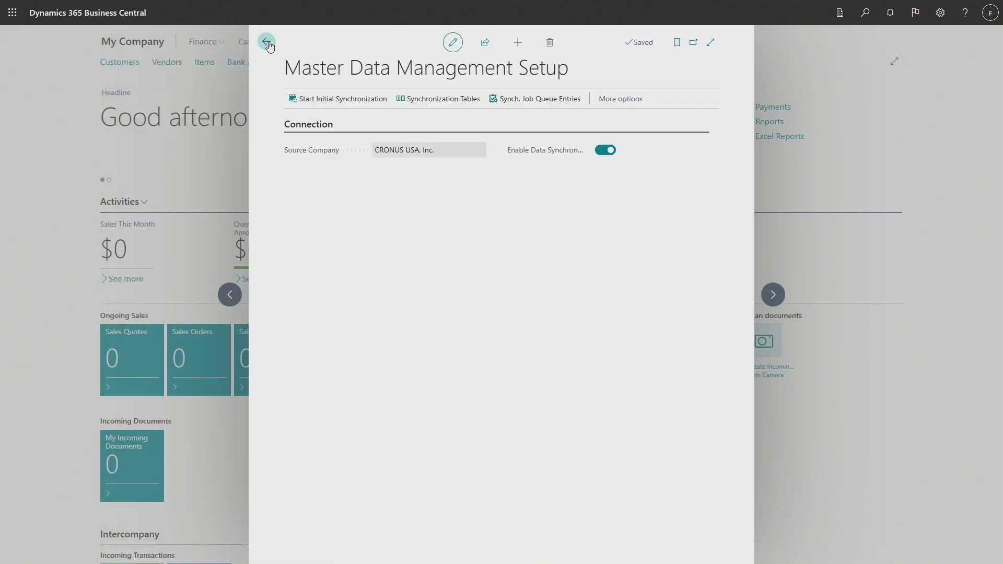
pyautogui.click(265, 40)
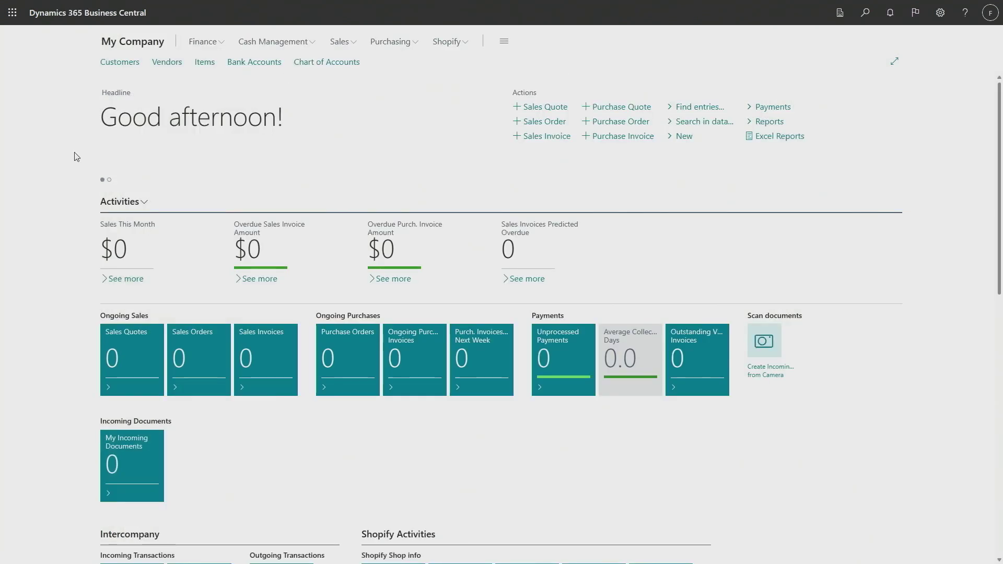
pyautogui.click(128, 67)
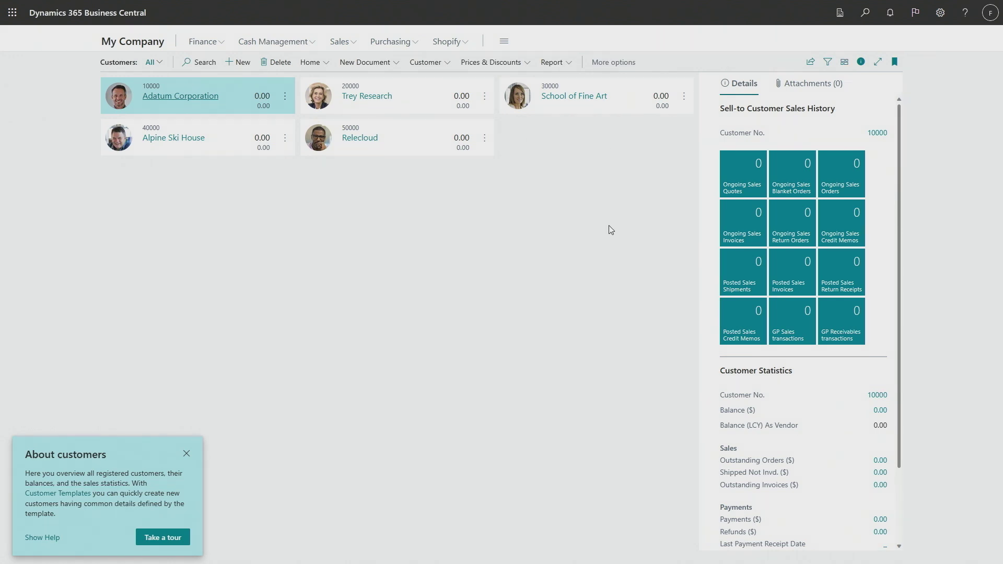
# - In CRONUS USA, Inc., change the customer name Adatum Corporation to "Adatum Corporation New Name" and leave the customer card
pyautogui.press('super+plus')
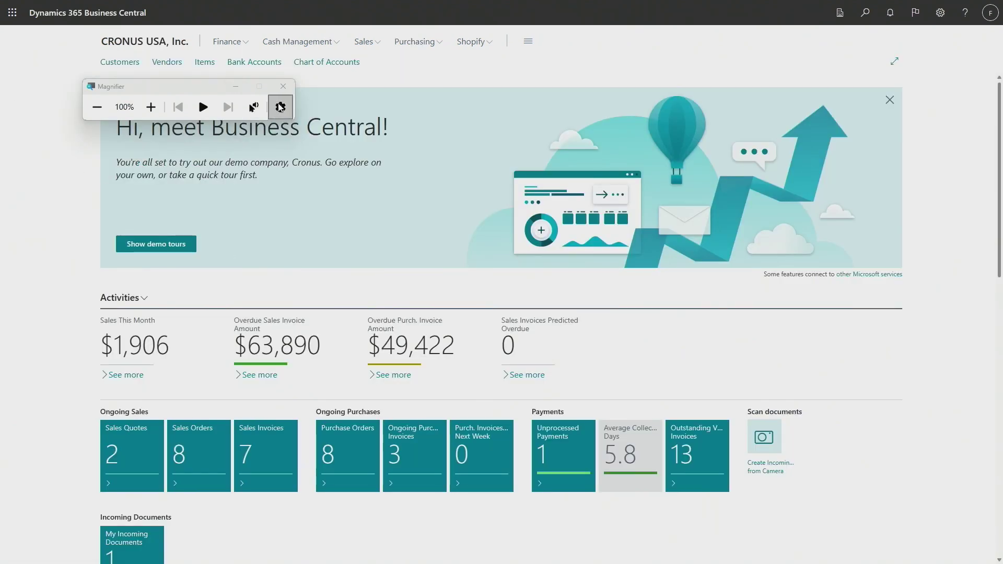
pyautogui.click(283, 86)
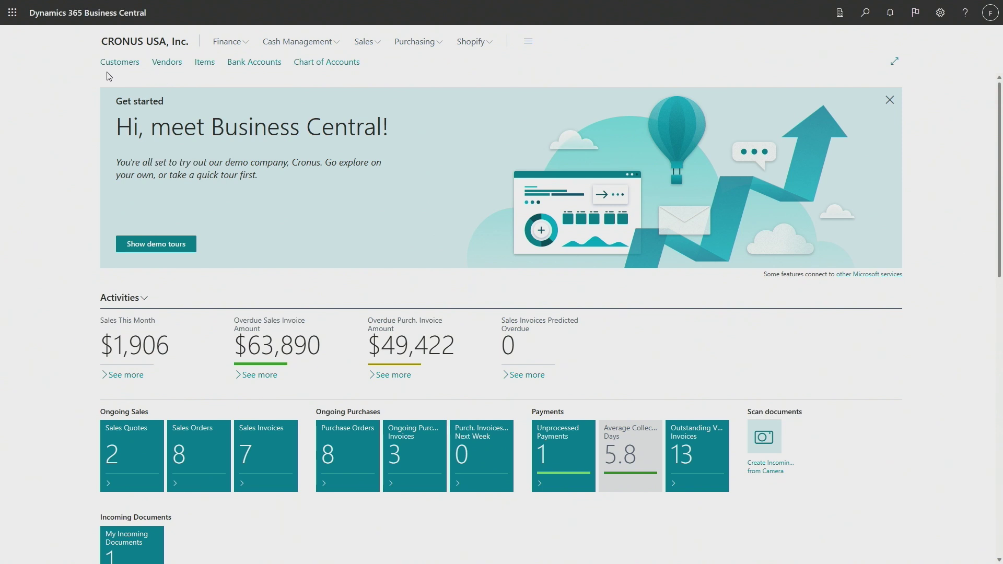
pyautogui.click(124, 65)
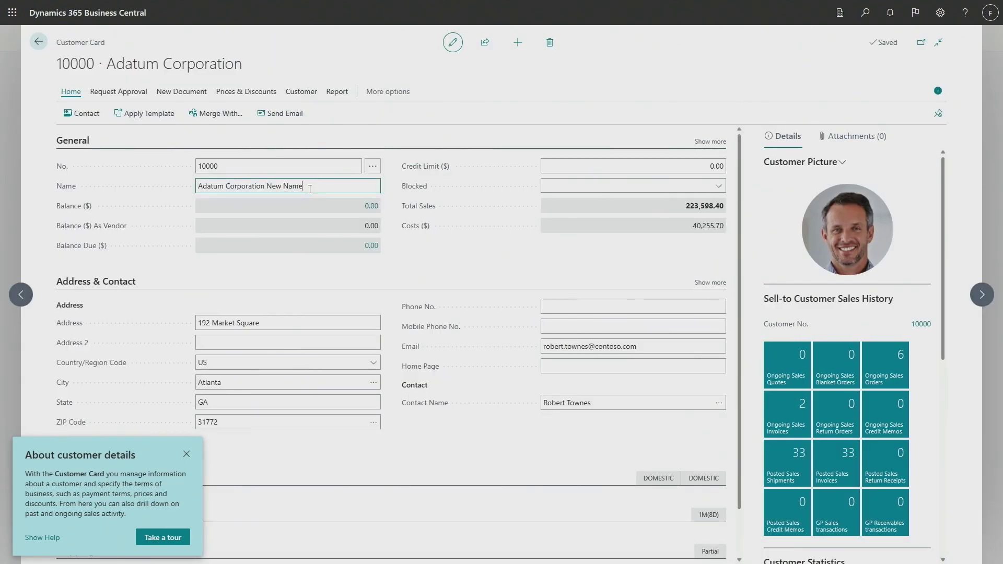
pyautogui.press('Tab')
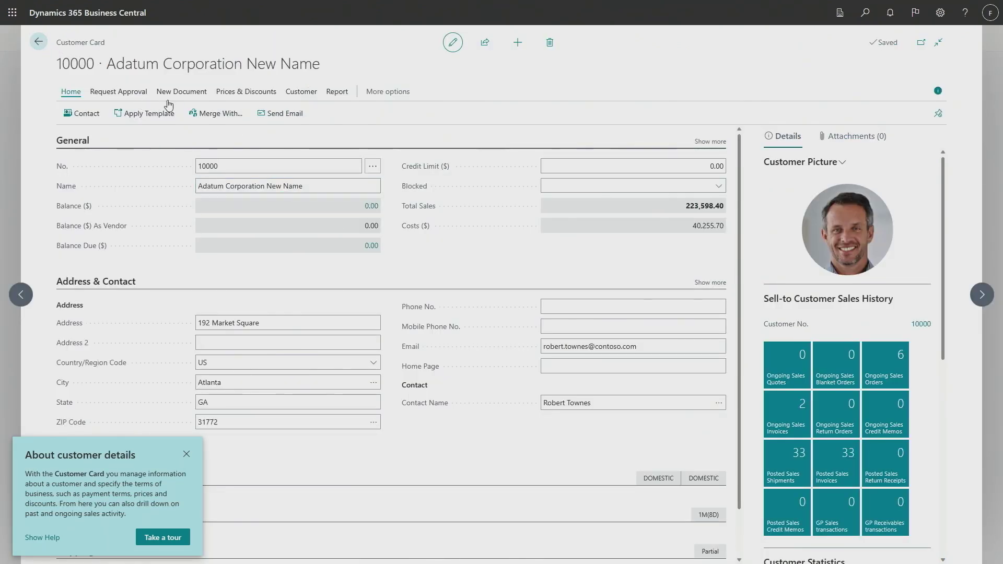
pyautogui.press('Escape')
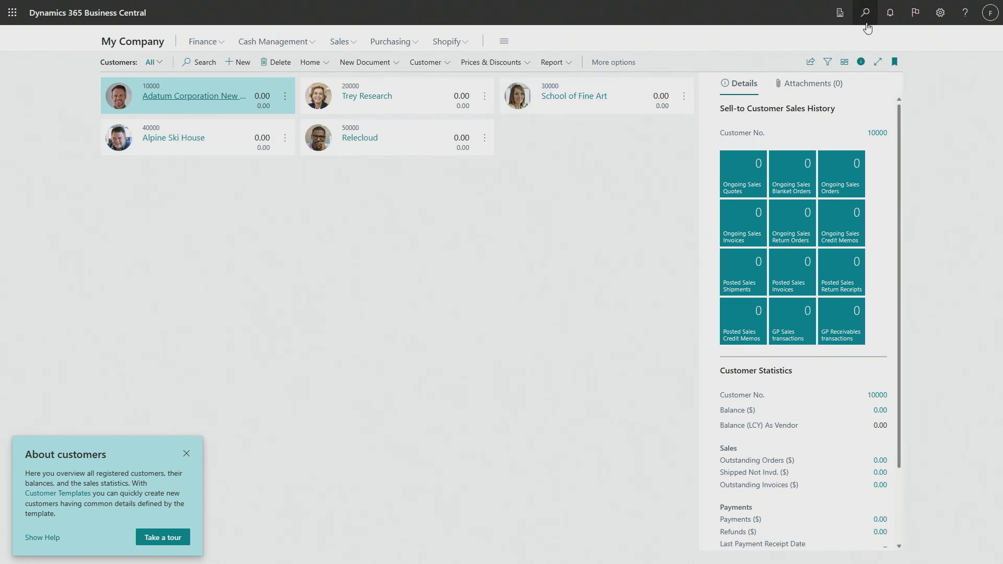
# - Search for "mdm", go to Synchronization Tables and open the Customer table's synchronization log
pyautogui.click(866, 13)
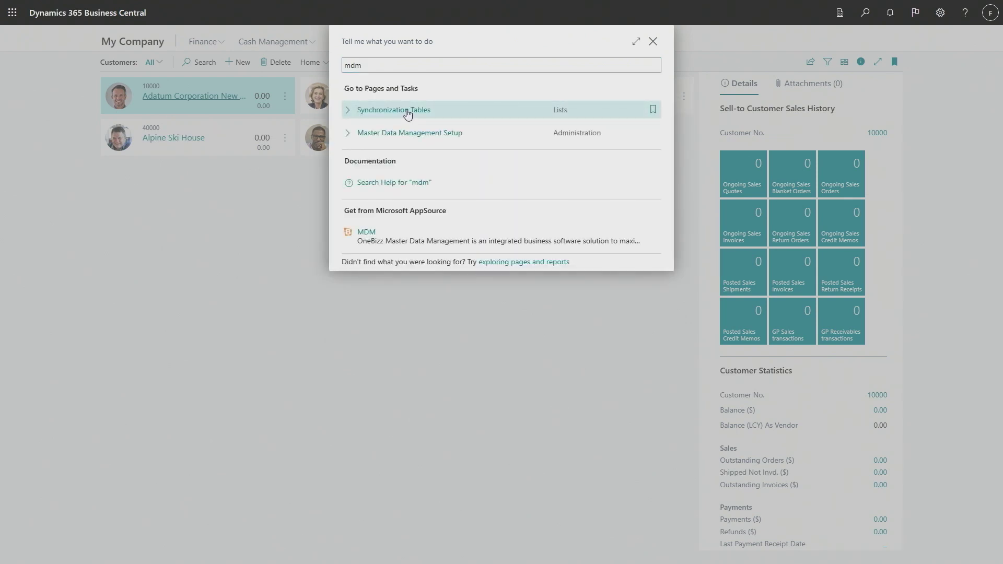
pyautogui.click(408, 111)
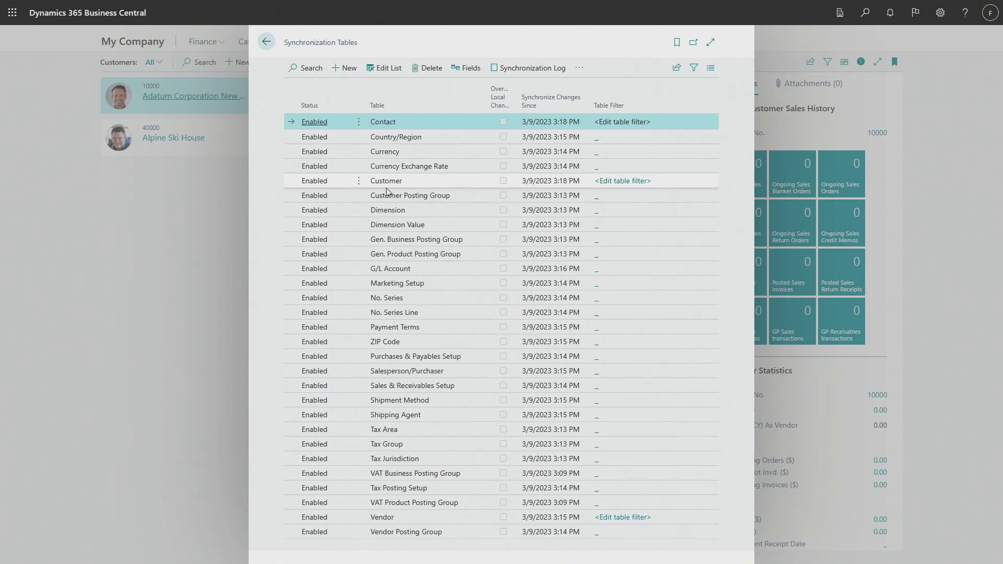
pyautogui.click(411, 186)
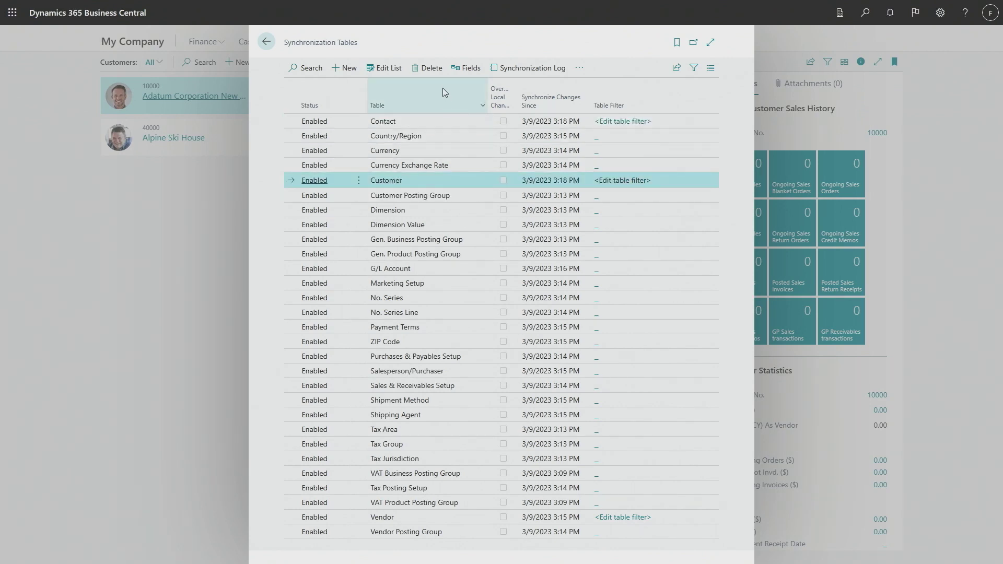
pyautogui.click(522, 72)
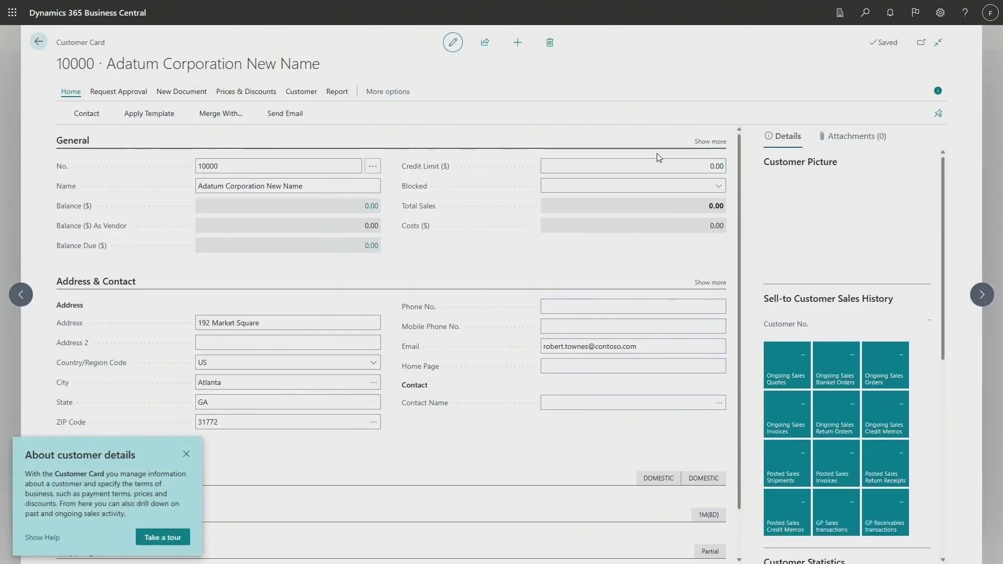
# - In My Company, set the Credit Limit of Adatum Corporation New Name to 200 and return to the customer list
pyautogui.click(681, 166)
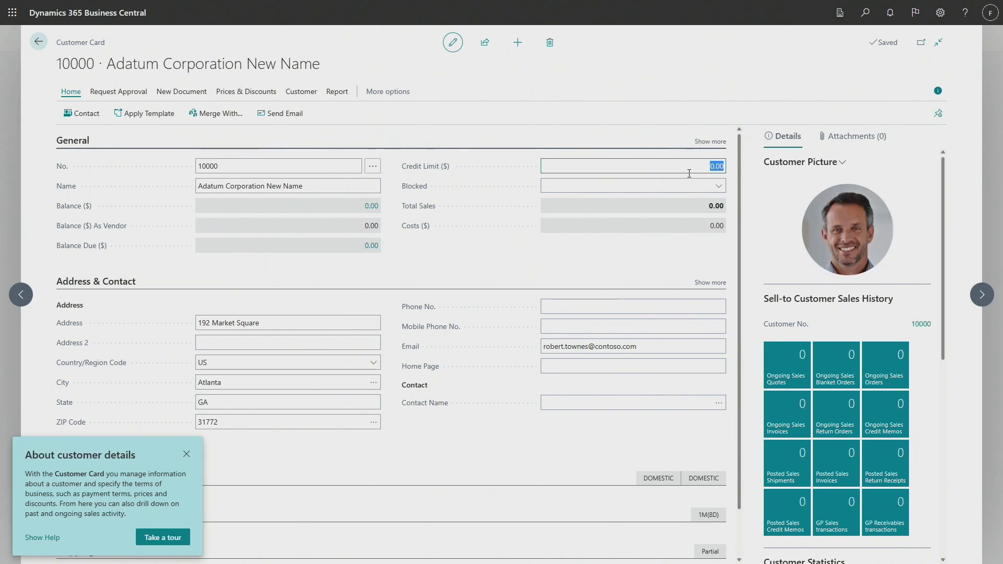
pyautogui.click(687, 168)
pyautogui.press('Tab')
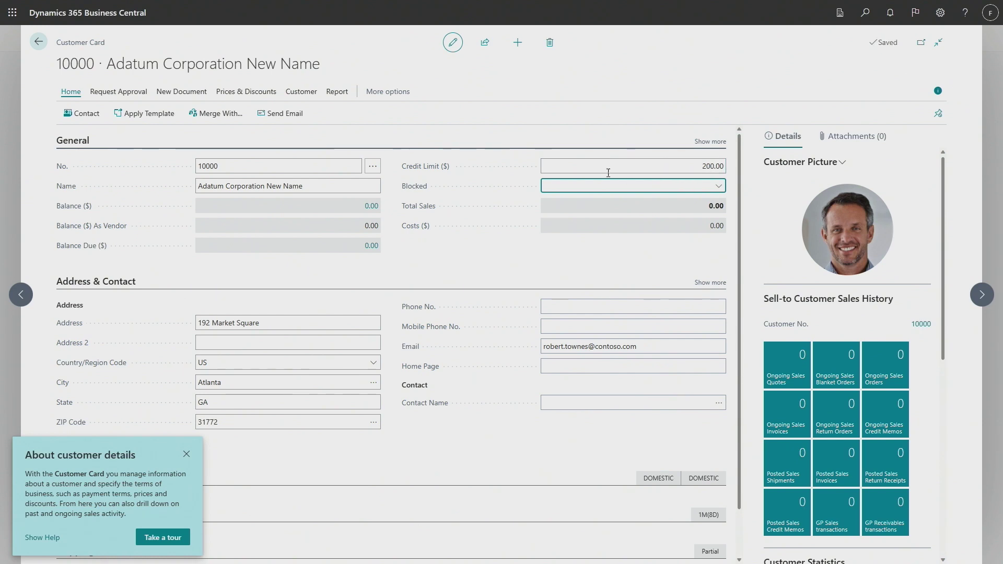
pyautogui.click(39, 44)
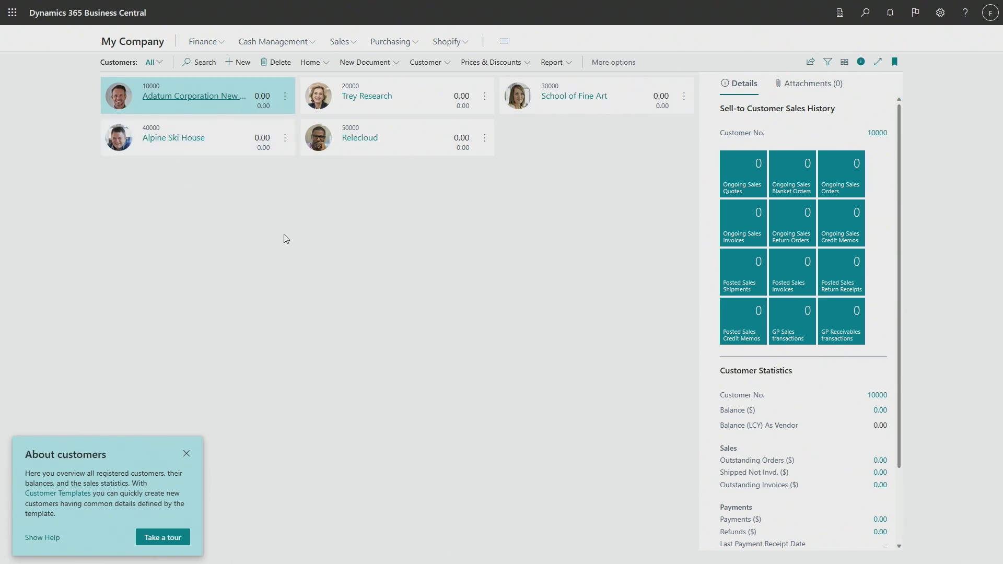
# - In CRONUS USA, Inc., set the Credit Limit of Adatum Corporation New Name to 10,000 and leave the customer card
pyautogui.click(232, 98)
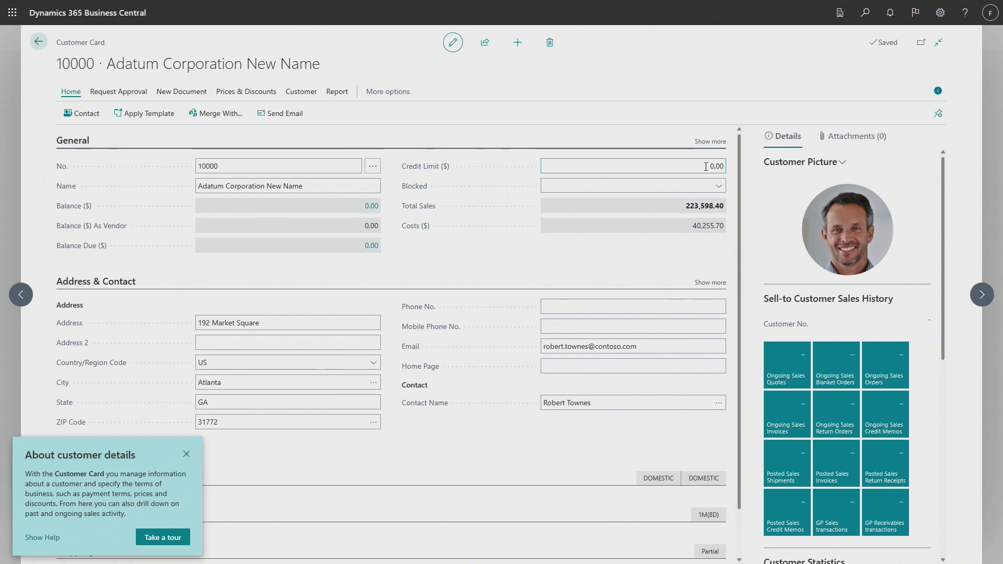
pyautogui.click(716, 171)
pyautogui.write('0000')
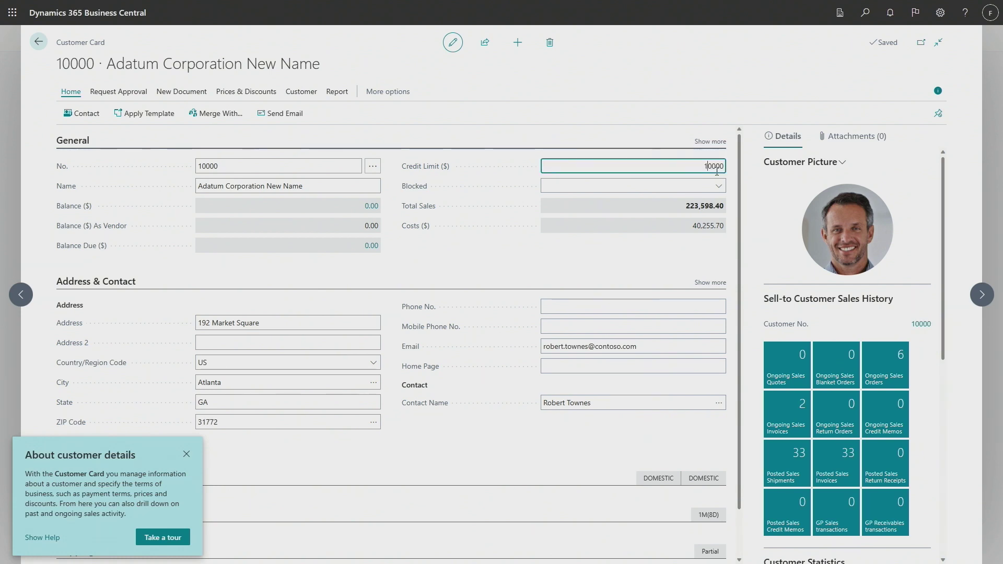
pyautogui.press('Tab')
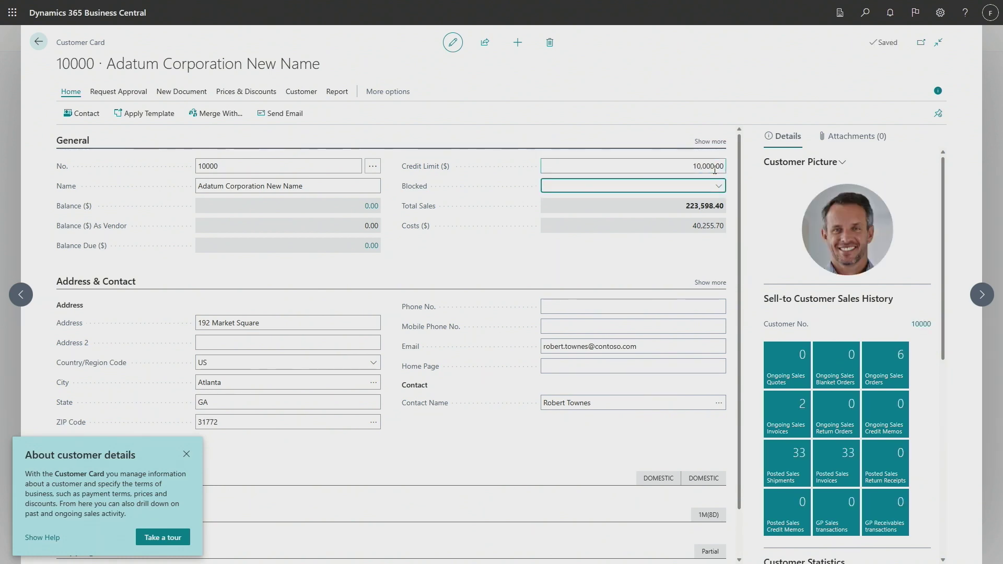
pyautogui.click(39, 43)
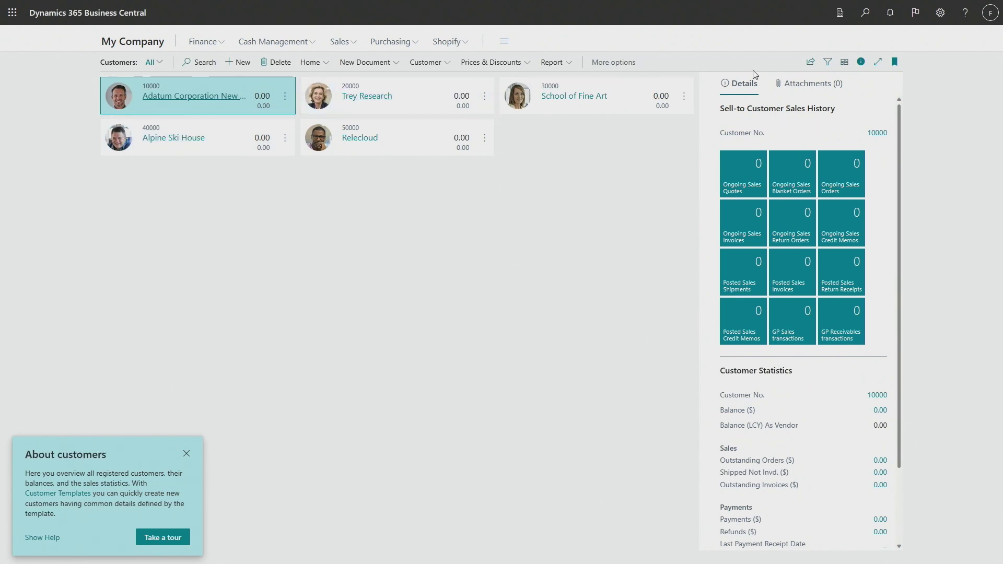
# - In My Company, search for "synchroniz", go to Synchronization Tables and open the Customer table's synchronization log in full view
pyautogui.click(866, 19)
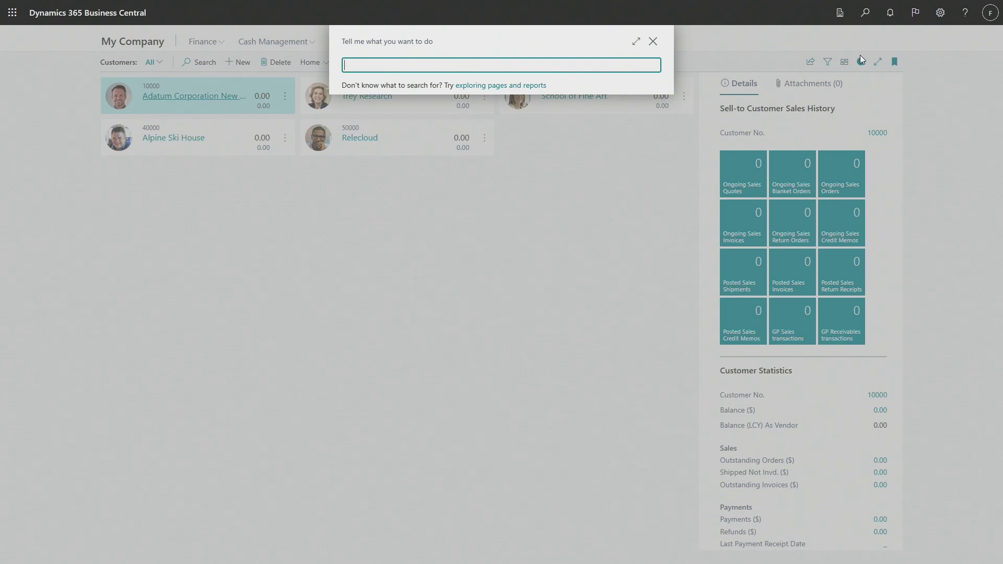
pyautogui.write('synchroniz')
pyautogui.click(422, 108)
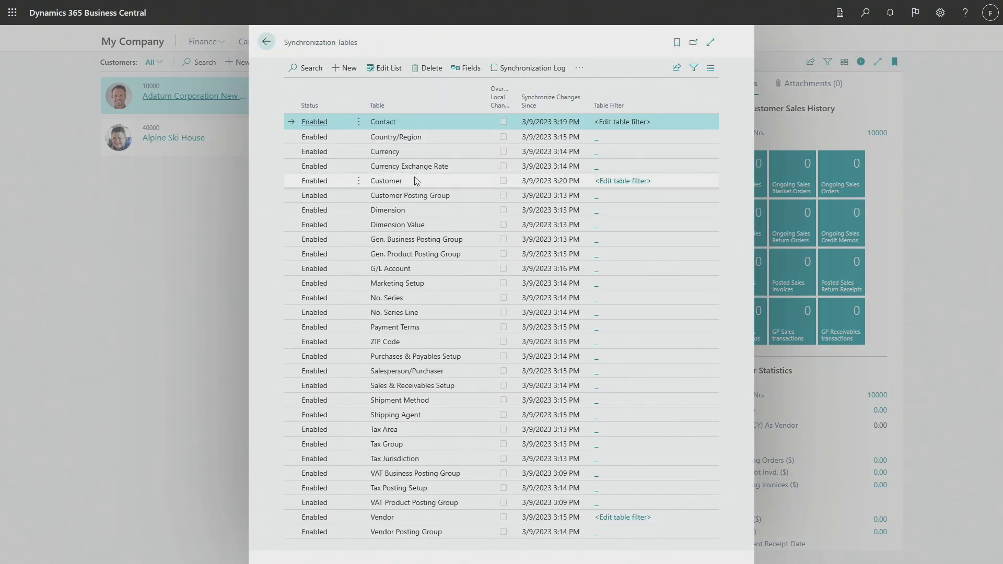
pyautogui.click(417, 181)
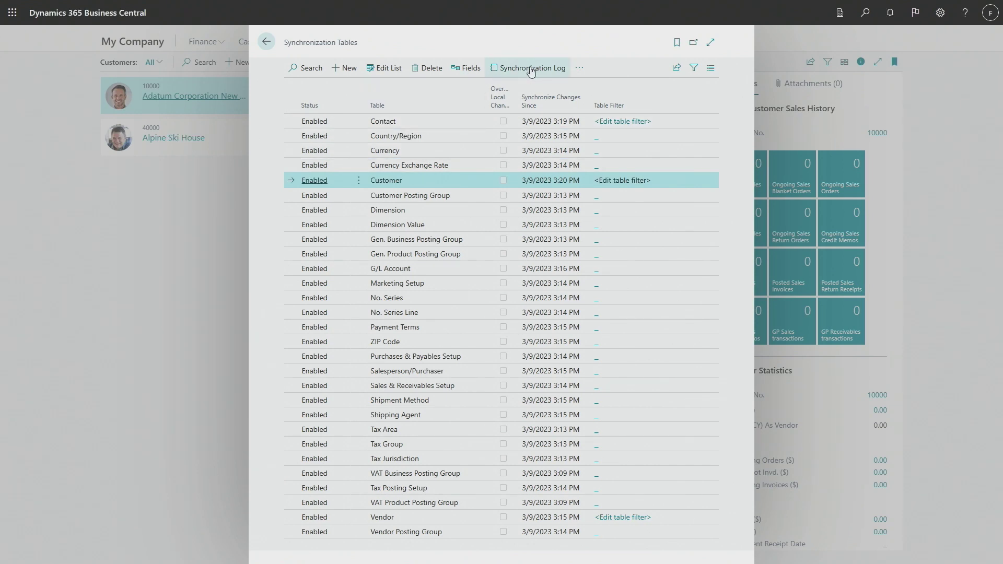
pyautogui.click(531, 71)
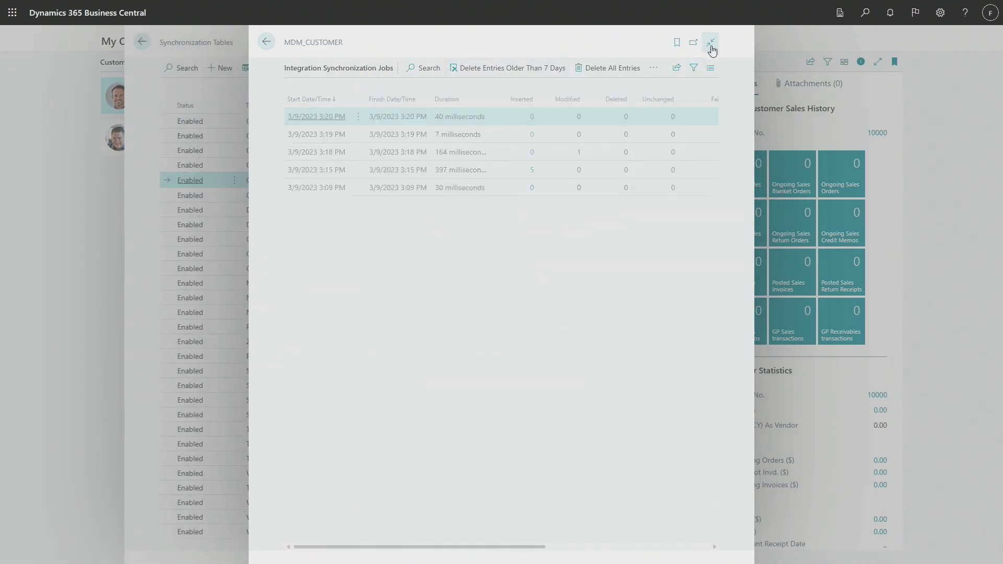
pyautogui.click(712, 44)
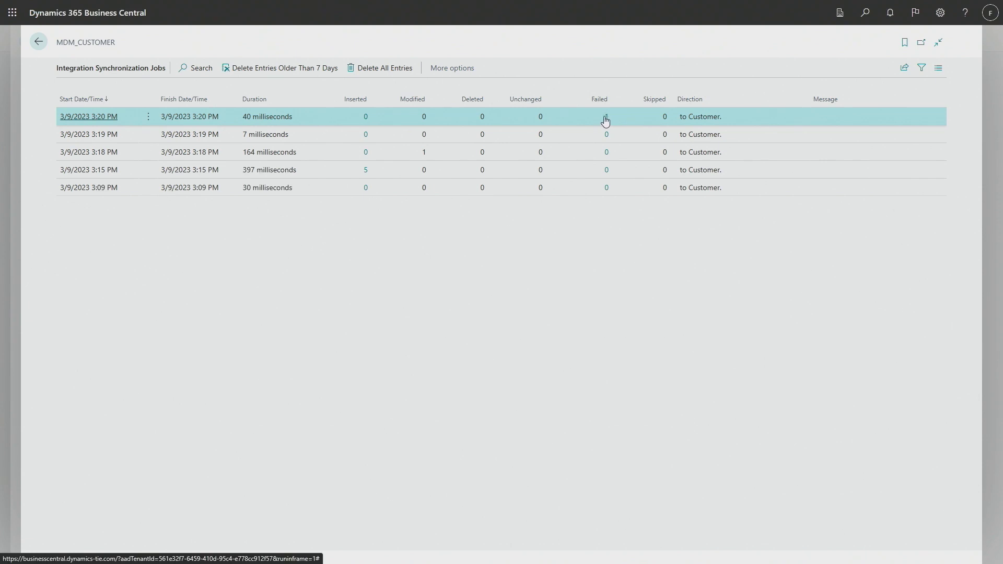
# - Read the full error message of the failed record in the latest Customer synchronization job, and return to Synchronization Tables
pyautogui.click(607, 118)
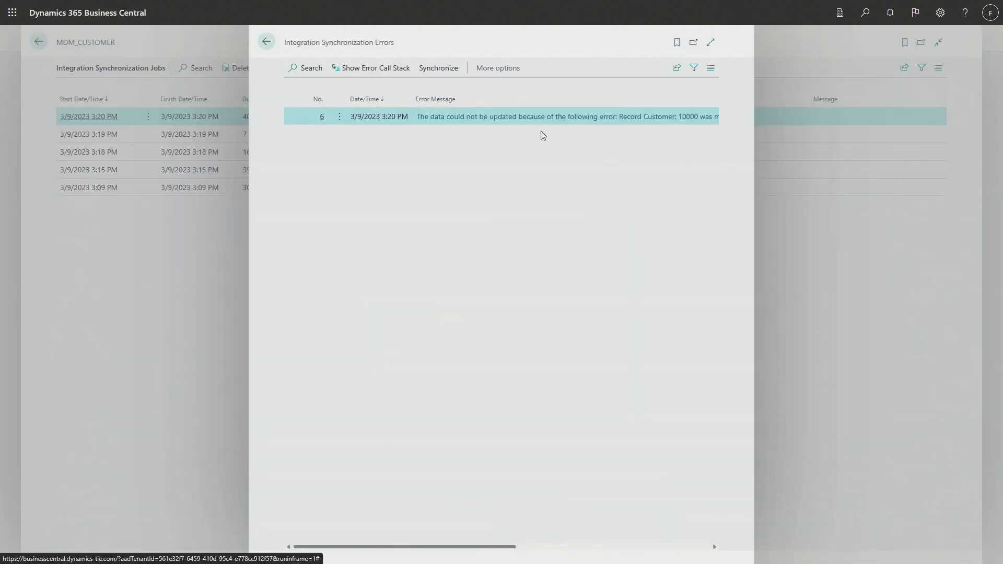
pyautogui.click(711, 42)
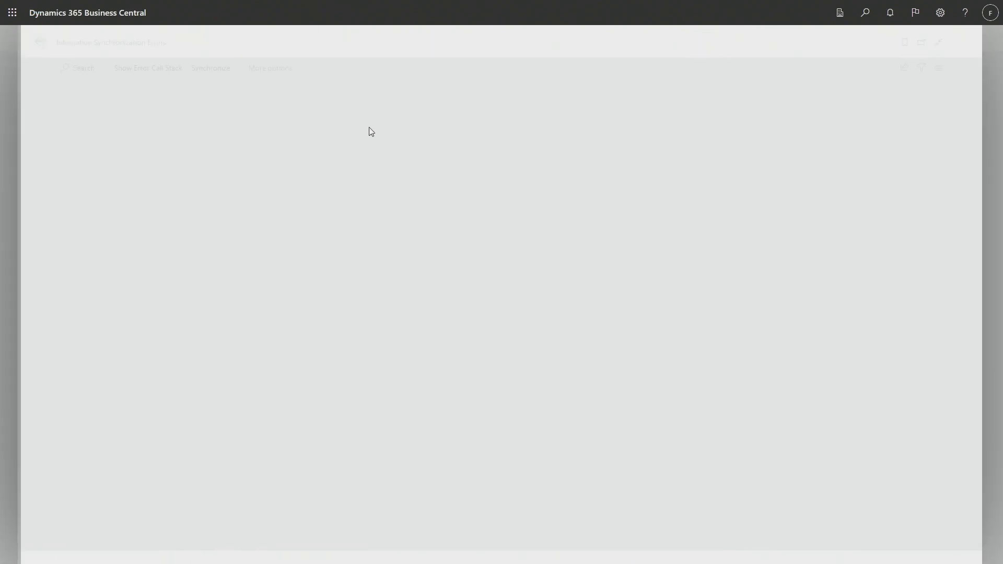
pyautogui.click(316, 120)
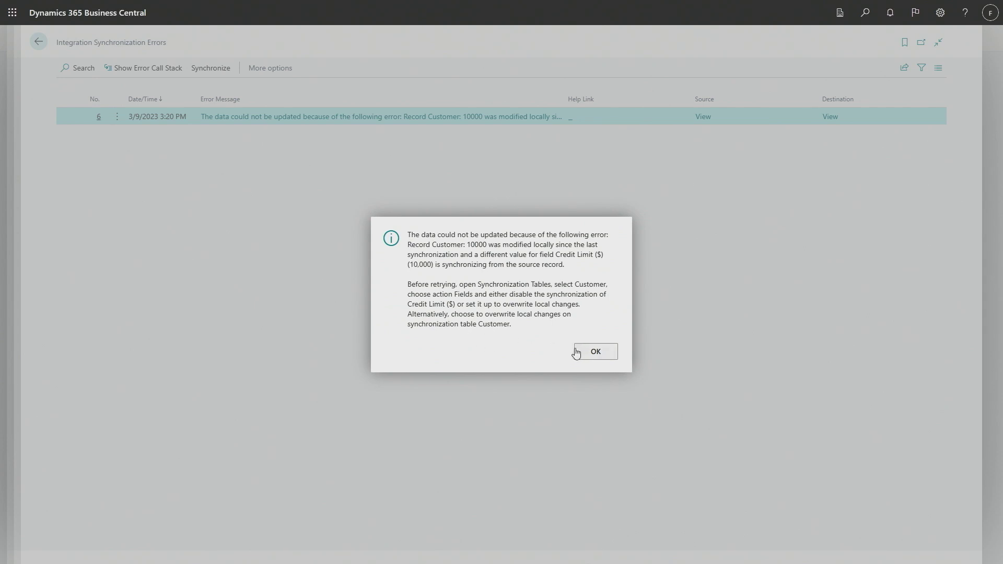
pyautogui.click(597, 356)
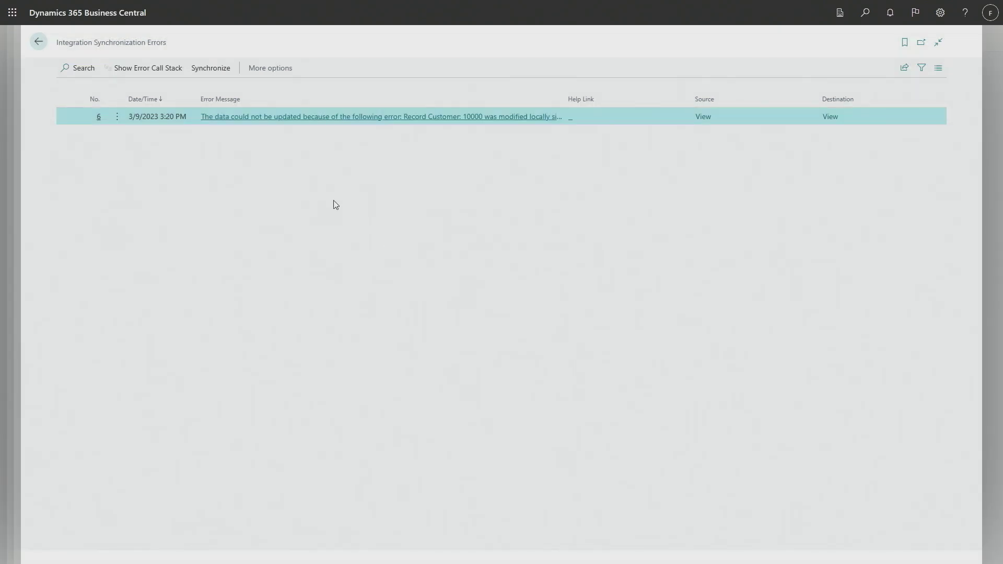
pyautogui.click(41, 44)
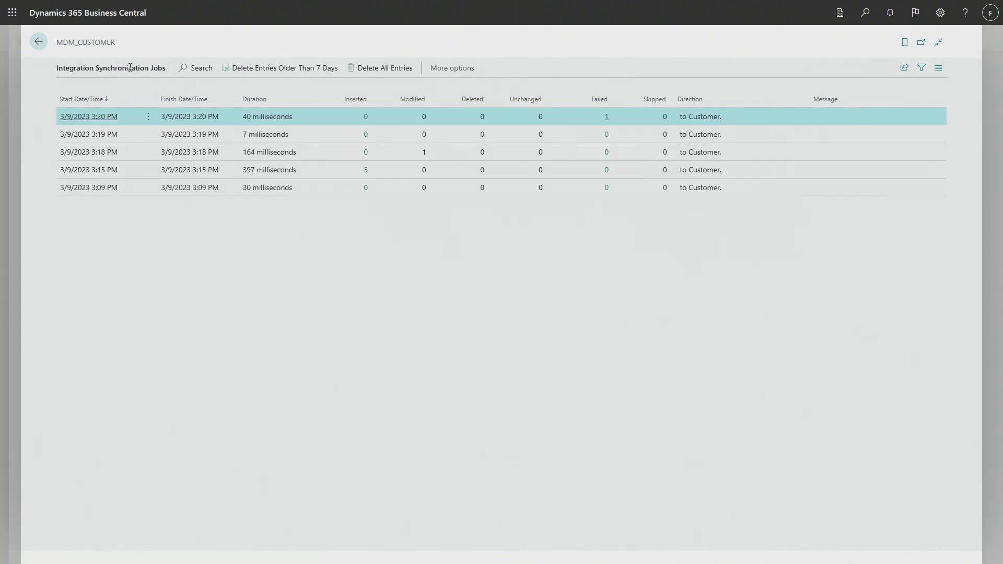
pyautogui.click(41, 44)
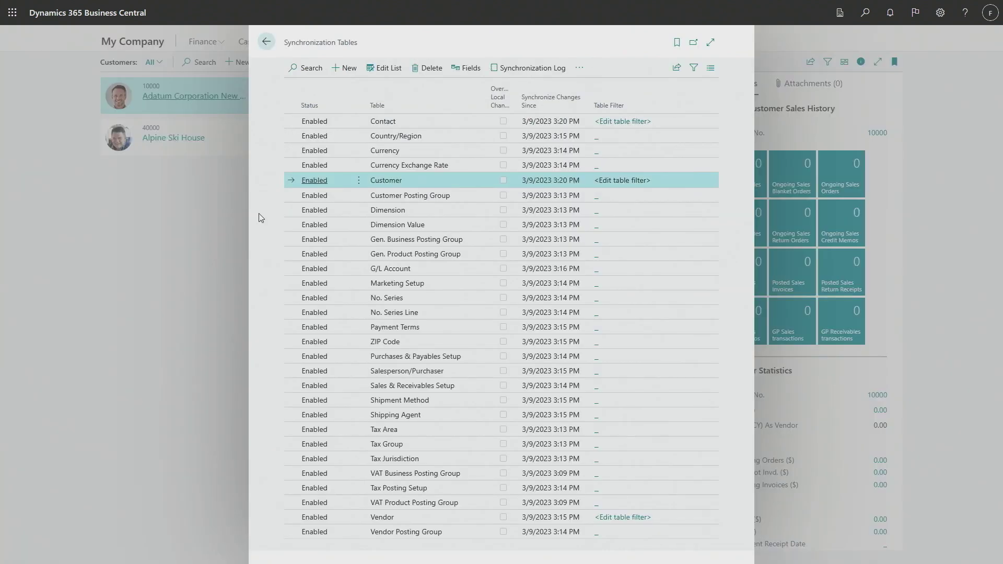
# - In the Customer table's synchronization fields, filter Field Caption by *Cred* and enable Overwrite Local Change for Credit Limit ($)
pyautogui.click(470, 68)
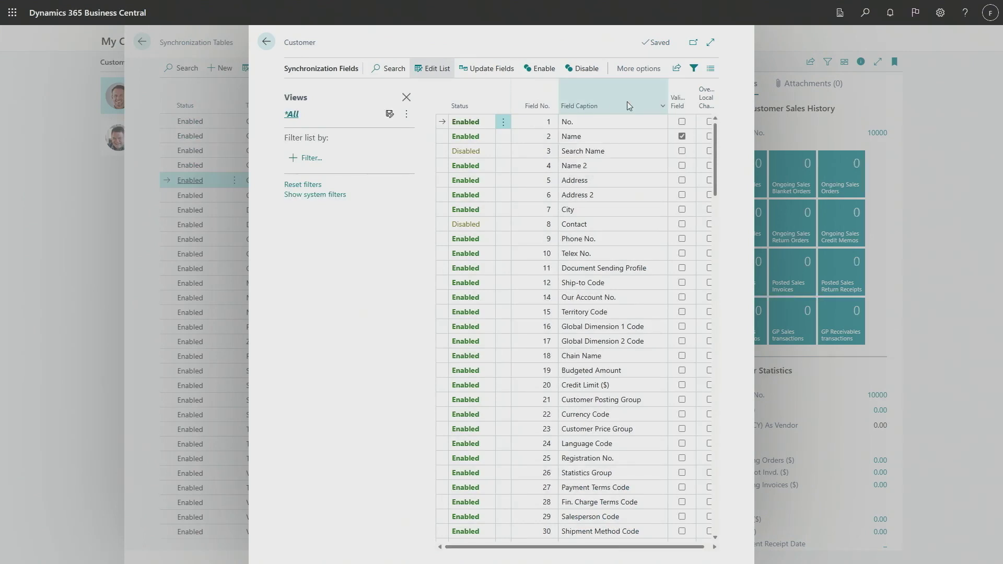
pyautogui.click(641, 104)
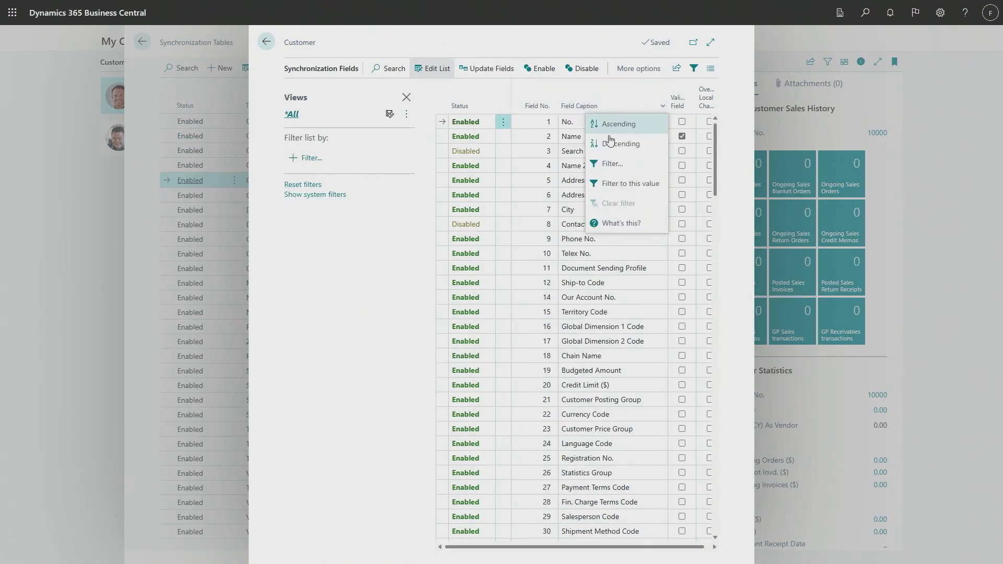
pyautogui.click(612, 163)
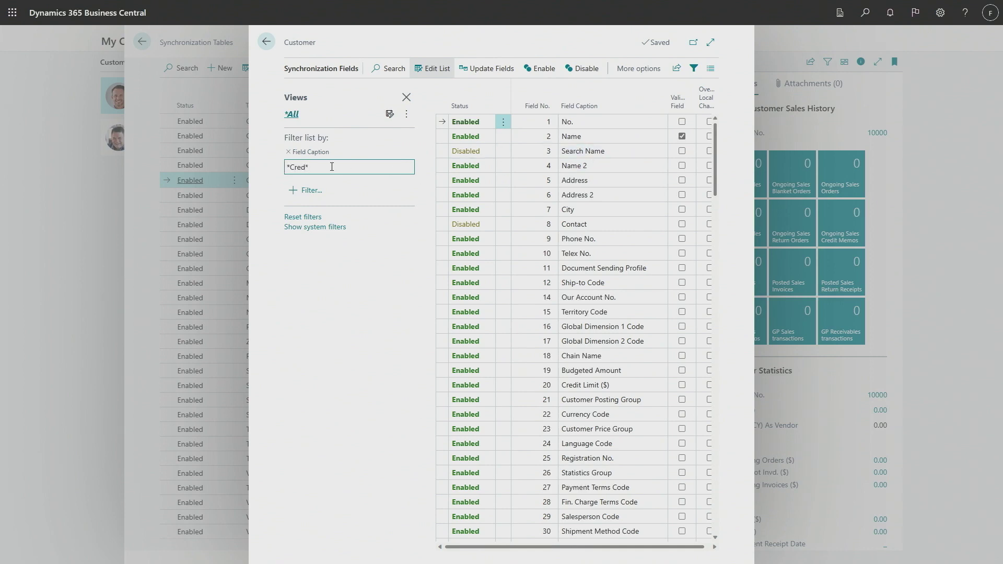
pyautogui.write('*Cred*')
pyautogui.press('Return')
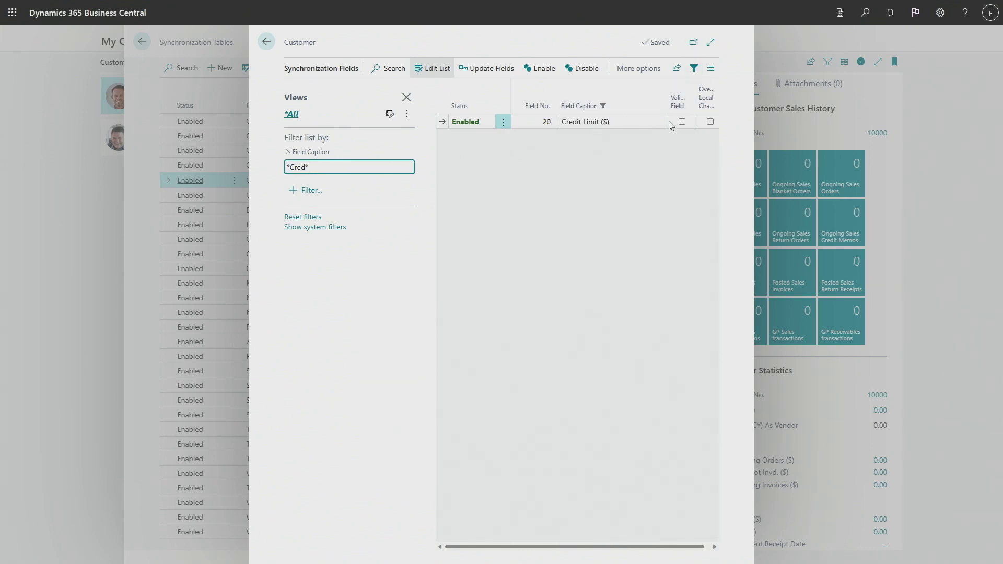
pyautogui.click(711, 43)
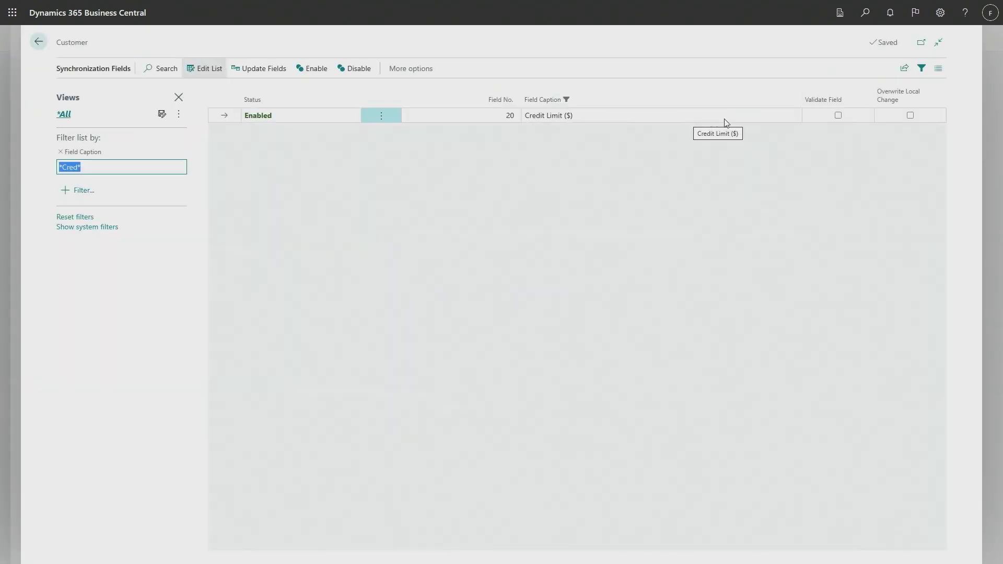
pyautogui.click(912, 116)
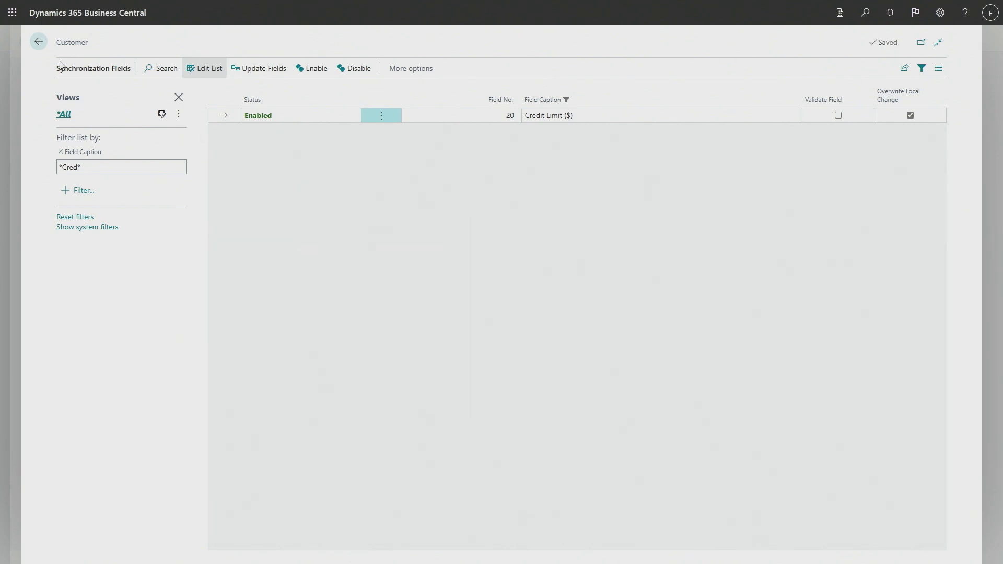
pyautogui.click(39, 42)
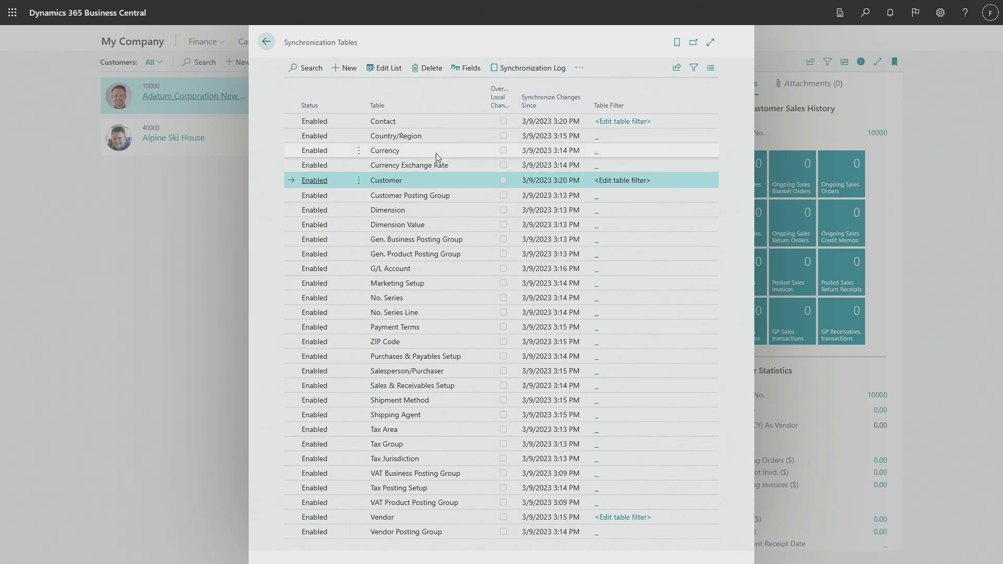
# - Run Synchronize Modified Records for the Customer table and acknowledge the scheduling message
pyautogui.click(579, 69)
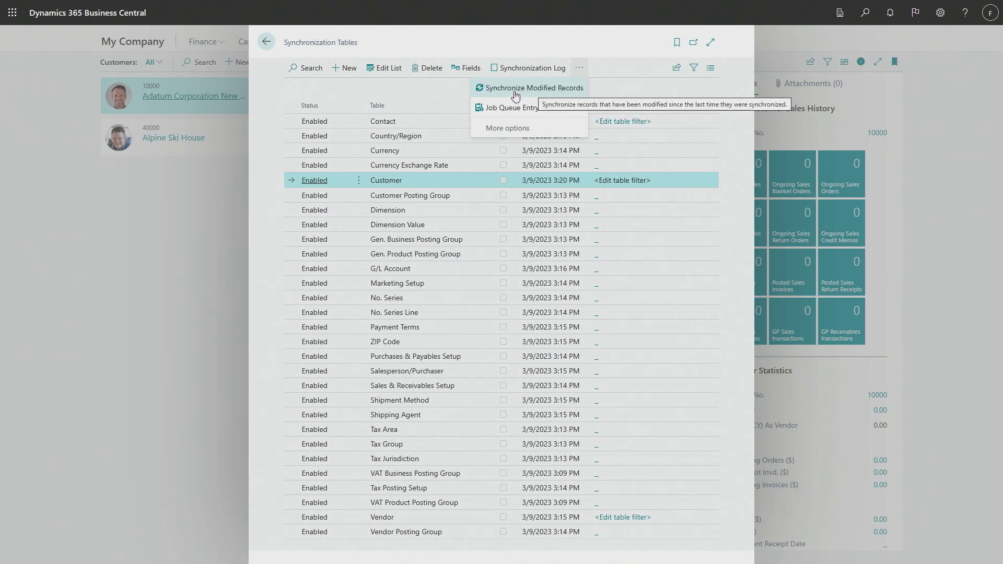
pyautogui.click(516, 89)
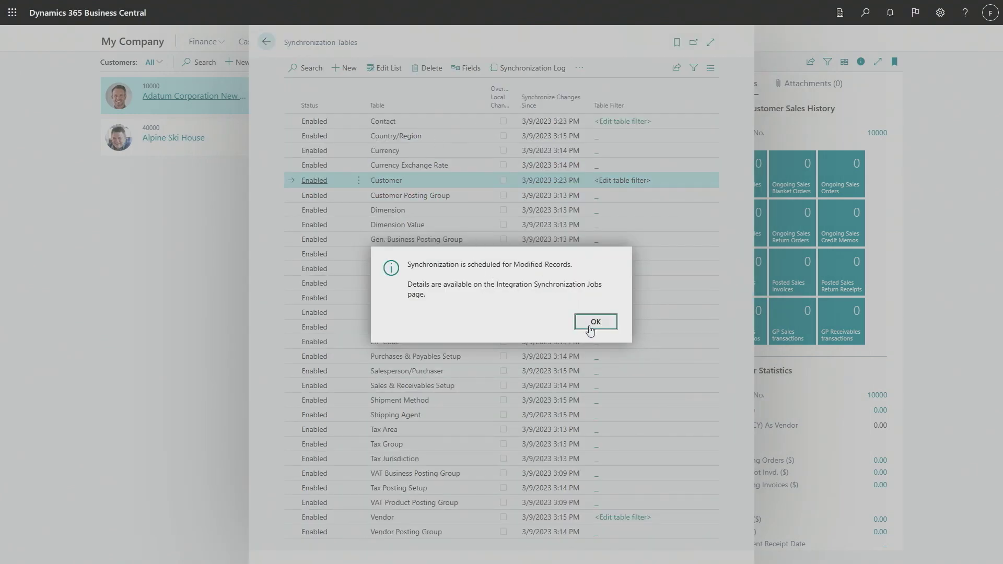
pyautogui.click(595, 323)
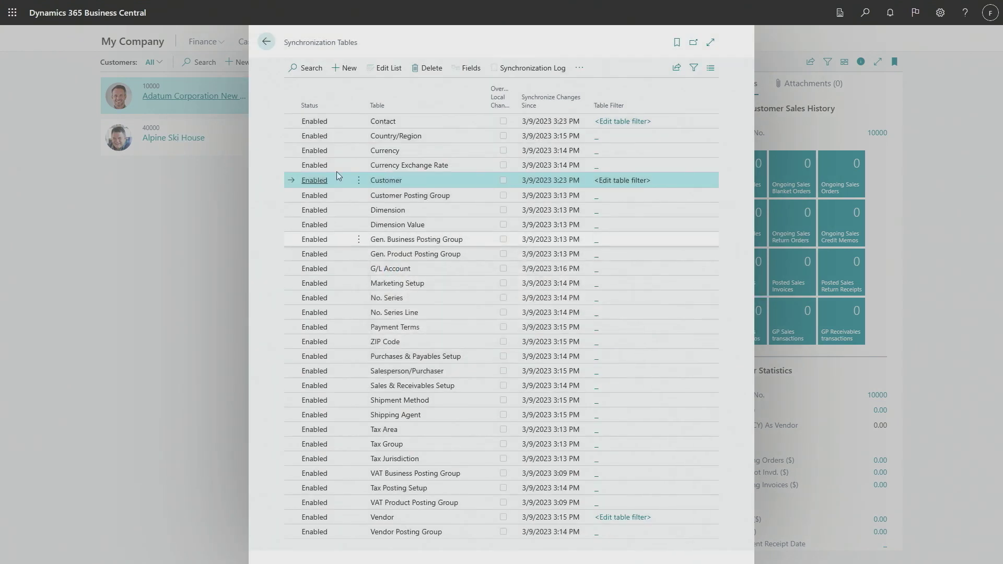
# - Check the Credit Limit on the Adatum Corporation New Name card, return to the customer list and dismiss the "About customers" tip
pyautogui.click(267, 44)
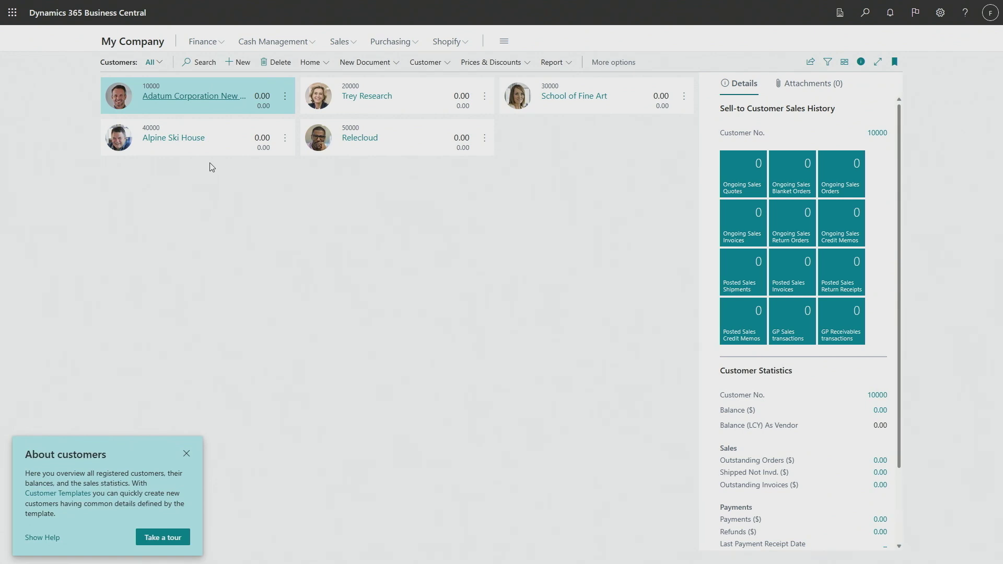
pyautogui.click(200, 103)
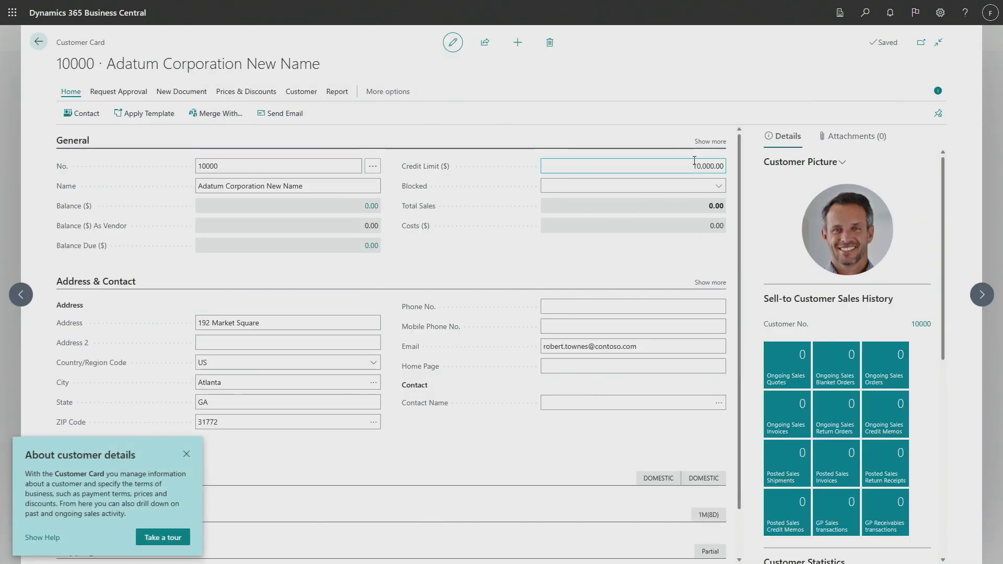
pyautogui.click(695, 167)
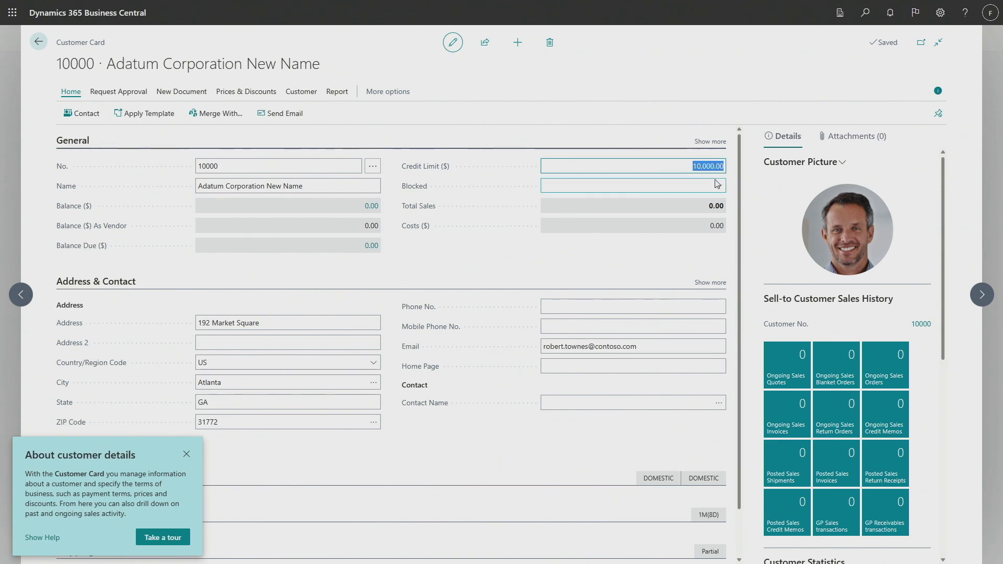
pyautogui.click(40, 46)
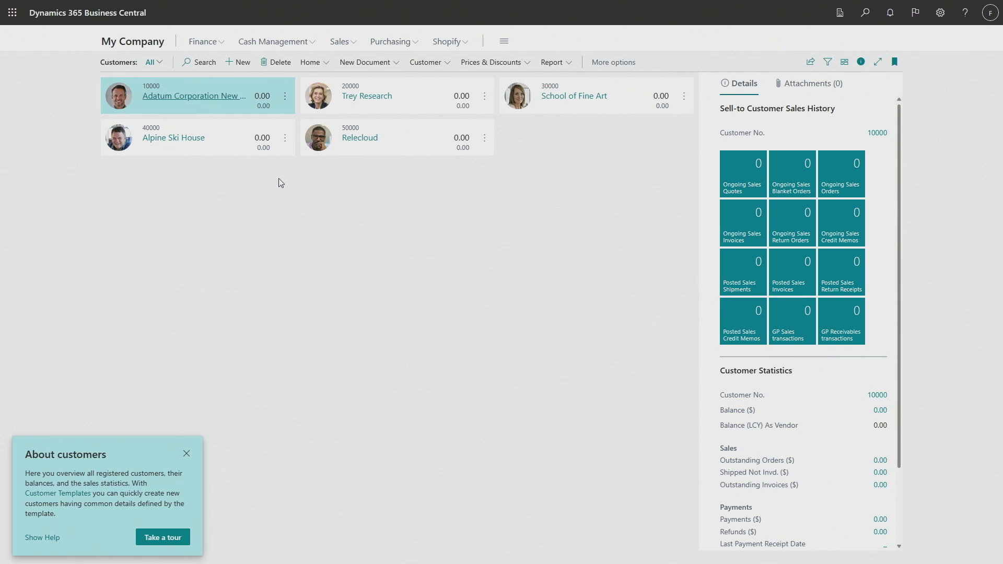
pyautogui.click(187, 454)
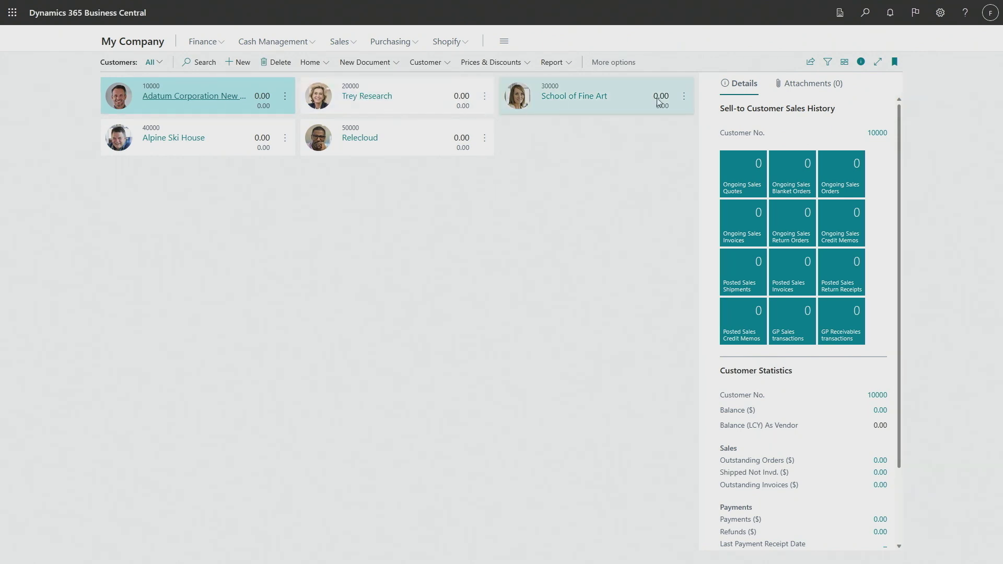
# - Search for "synchronization", go to Synchronization Tables and view the Customer table's job queue entry in full view
pyautogui.click(865, 12)
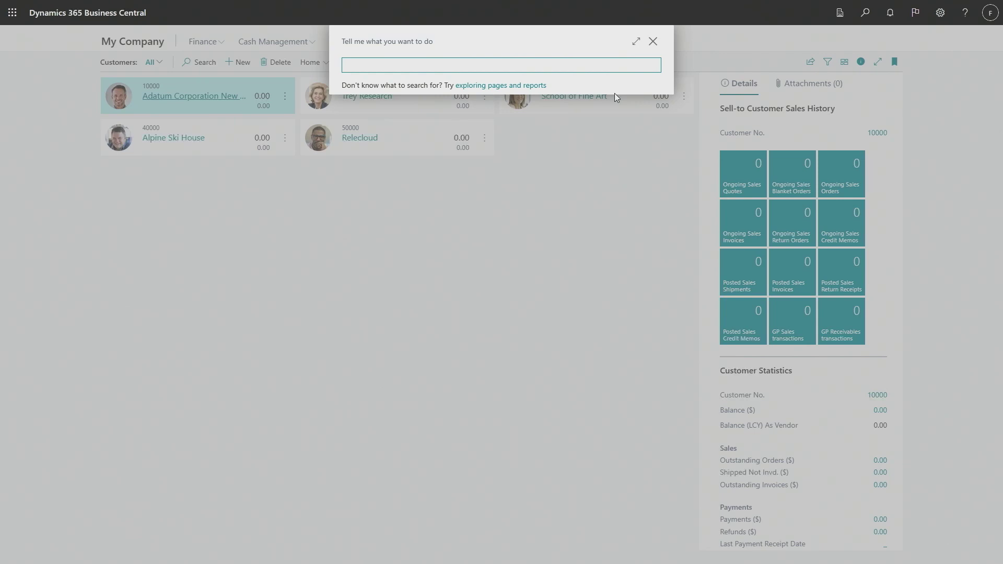
pyautogui.write('synchronization')
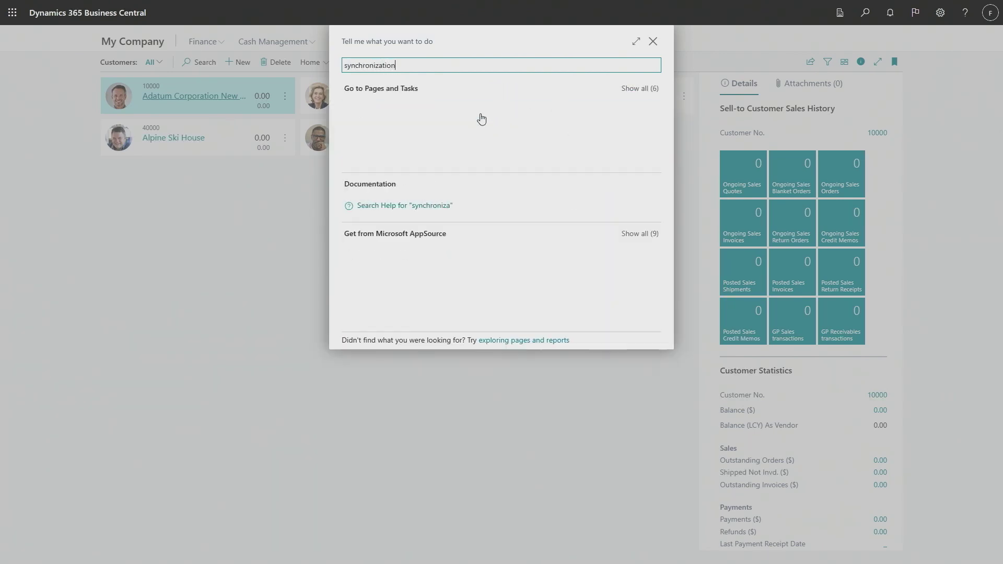
pyautogui.click(427, 108)
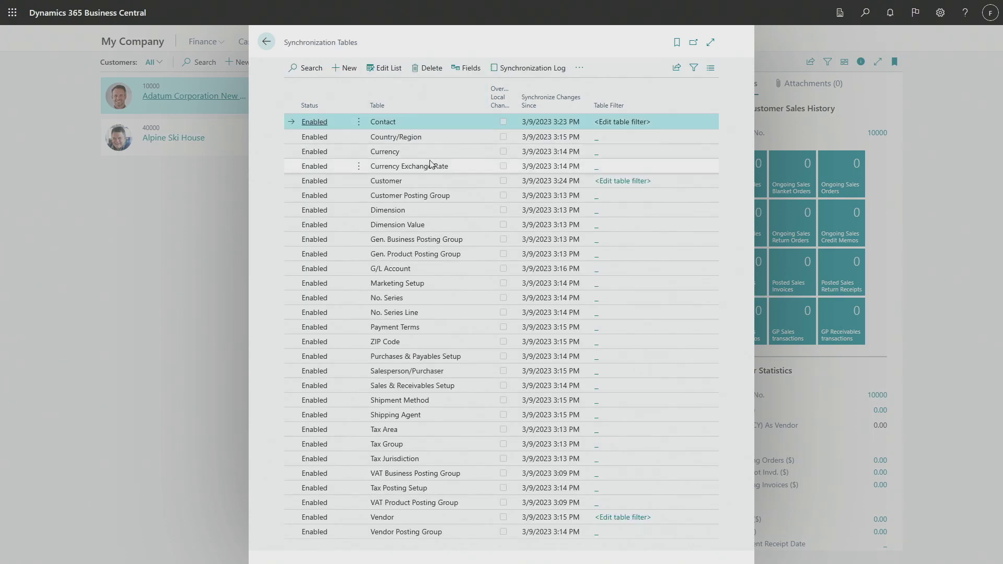
pyautogui.click(409, 179)
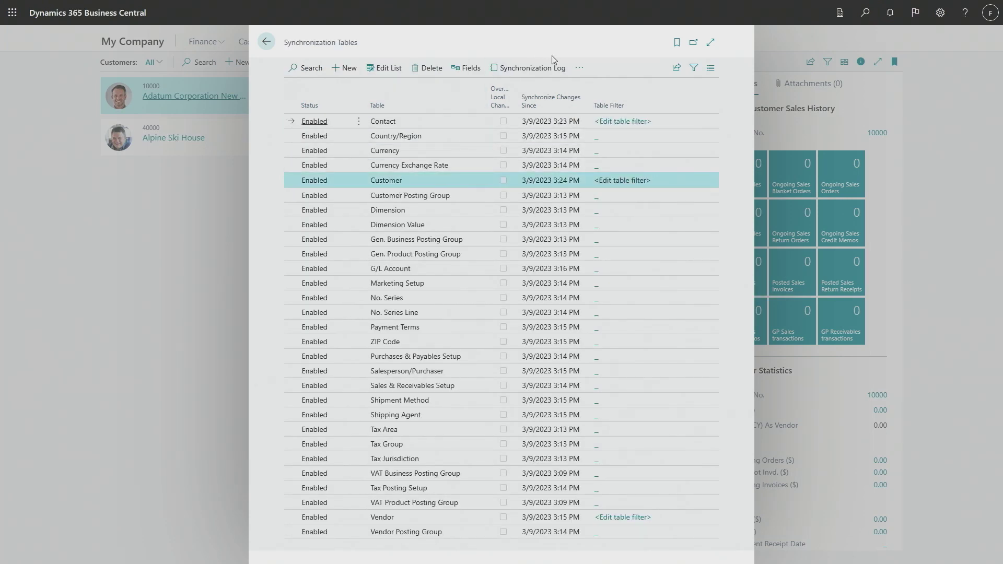
pyautogui.click(579, 68)
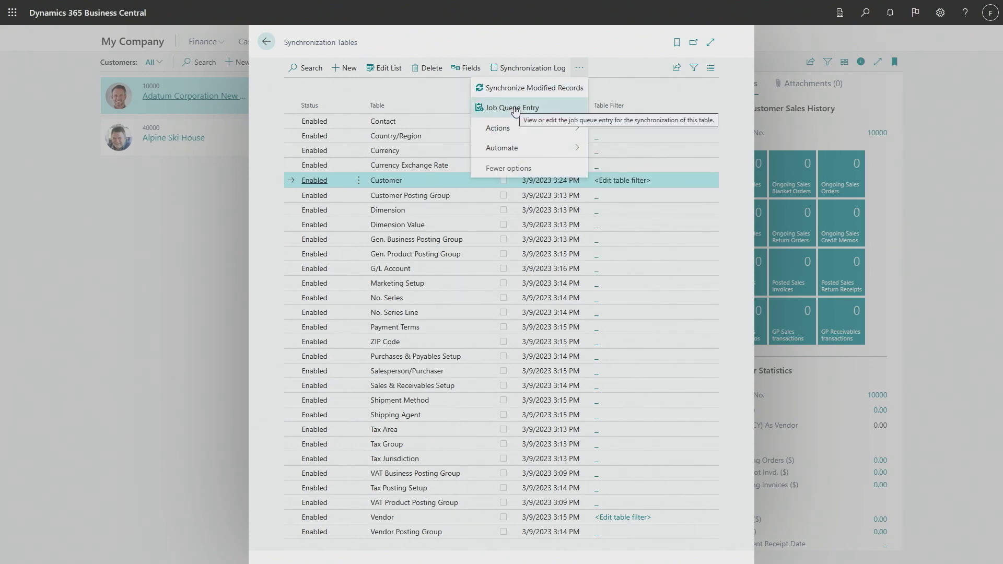
pyautogui.moveTo(520, 128)
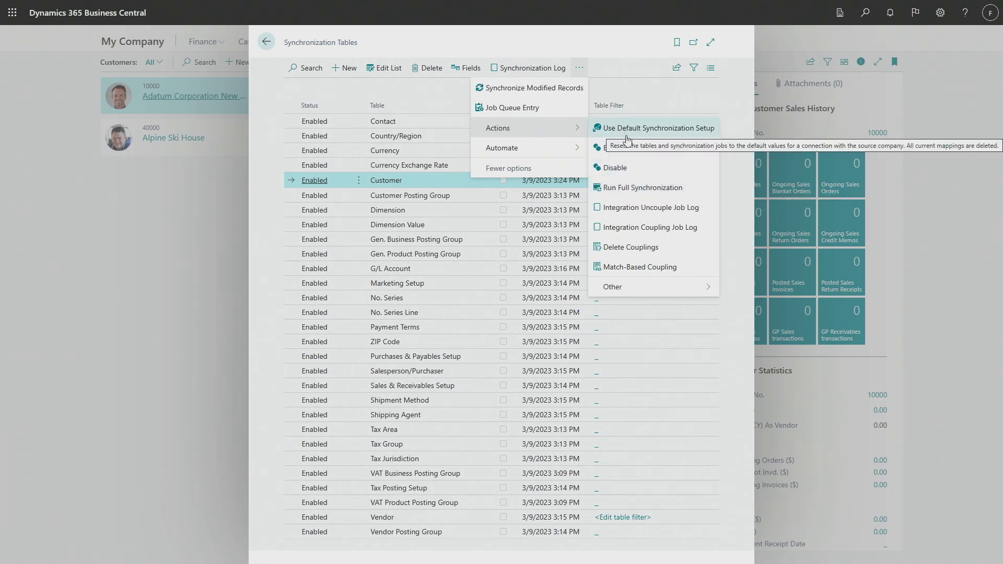
pyautogui.click(514, 109)
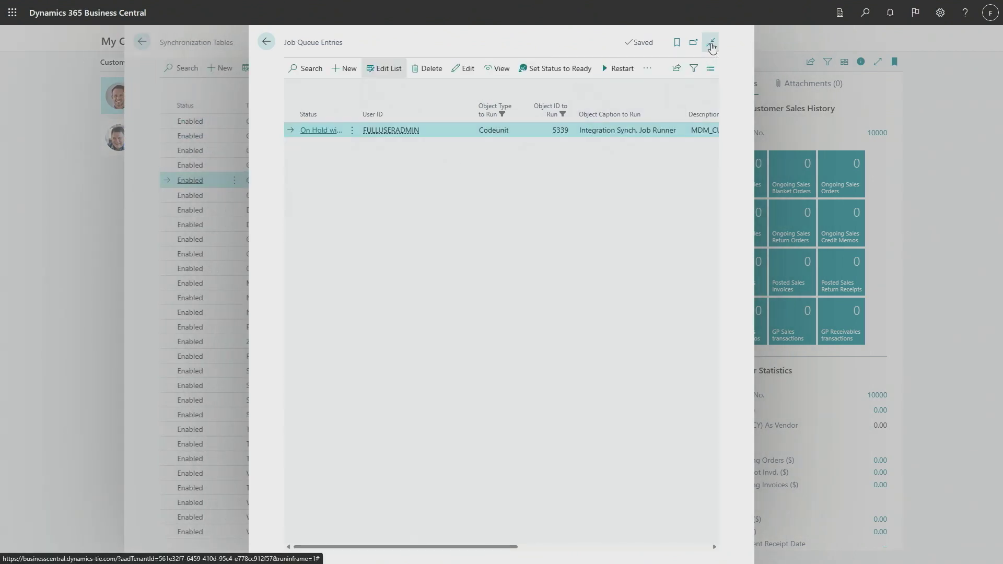
pyautogui.click(711, 44)
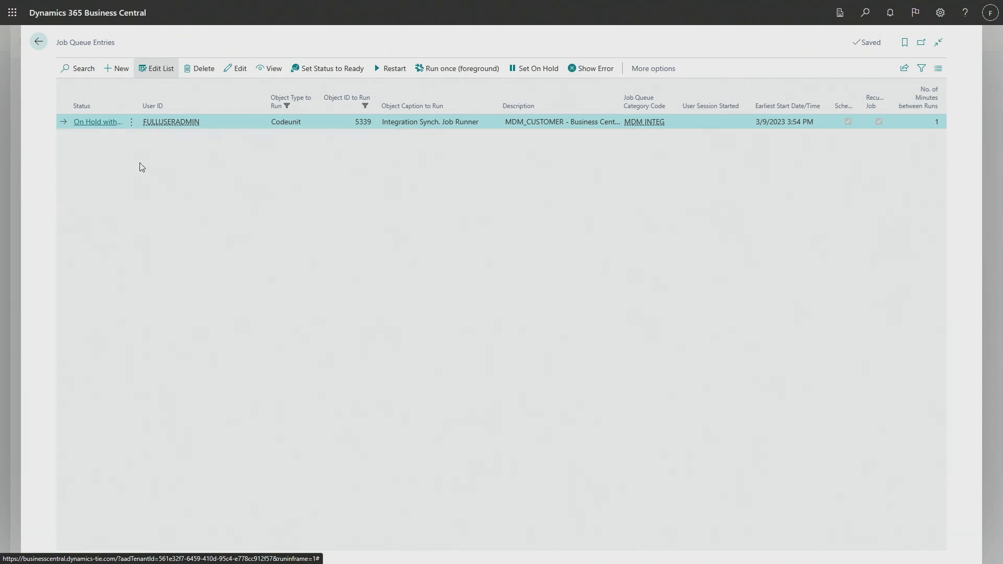
pyautogui.moveTo(84, 113)
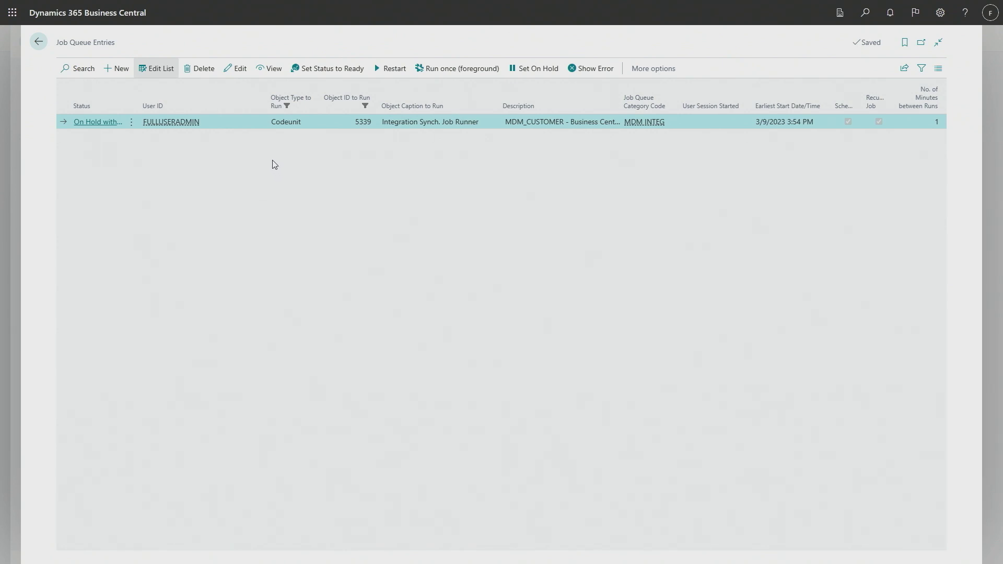
# - Close the job queue entries and return to the customer list, then search for "synchroni" and go to Synchronization Tables
pyautogui.click(40, 42)
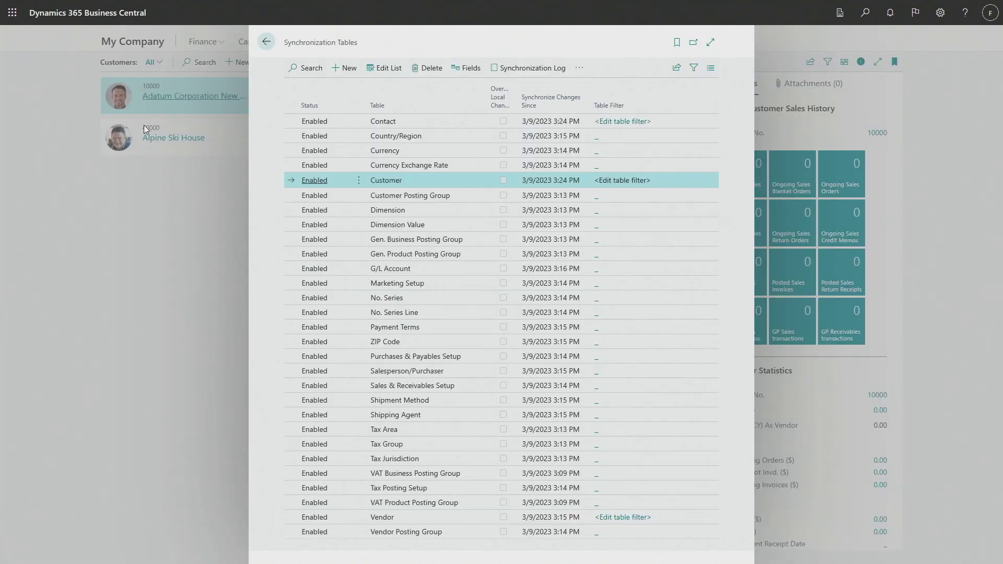
pyautogui.click(267, 43)
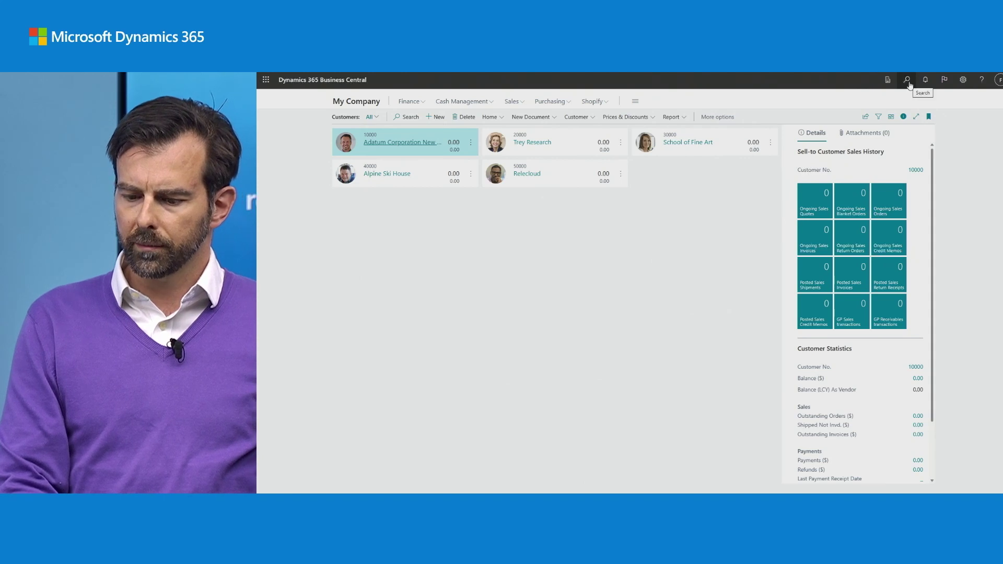
pyautogui.click(907, 80)
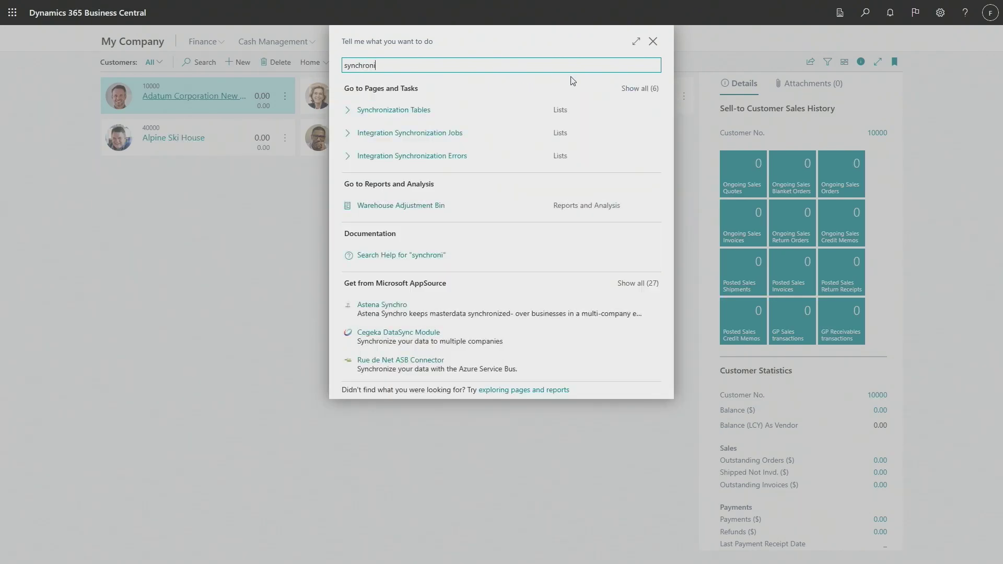
pyautogui.click(420, 109)
# - Add a new synchronization table, filtering the table objects by Name "Employee" and choosing the Employee table
pyautogui.click(347, 68)
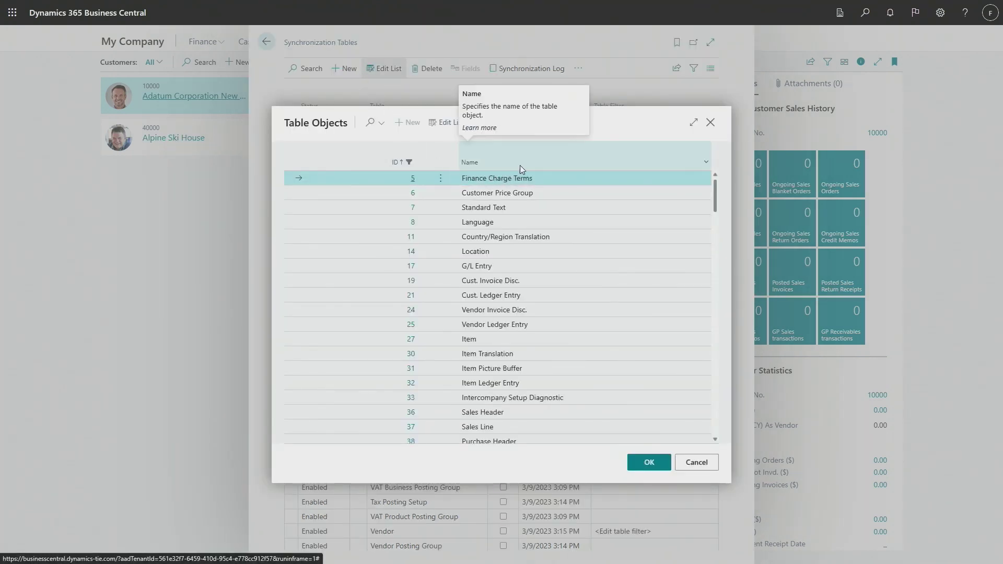
pyautogui.click(532, 161)
pyautogui.click(670, 215)
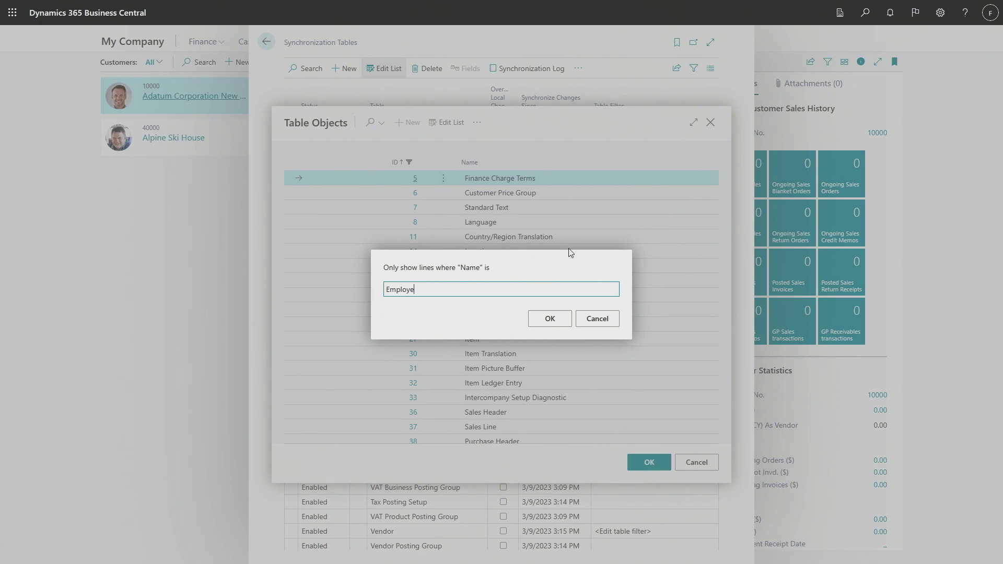
pyautogui.write('Employee')
pyautogui.click(541, 328)
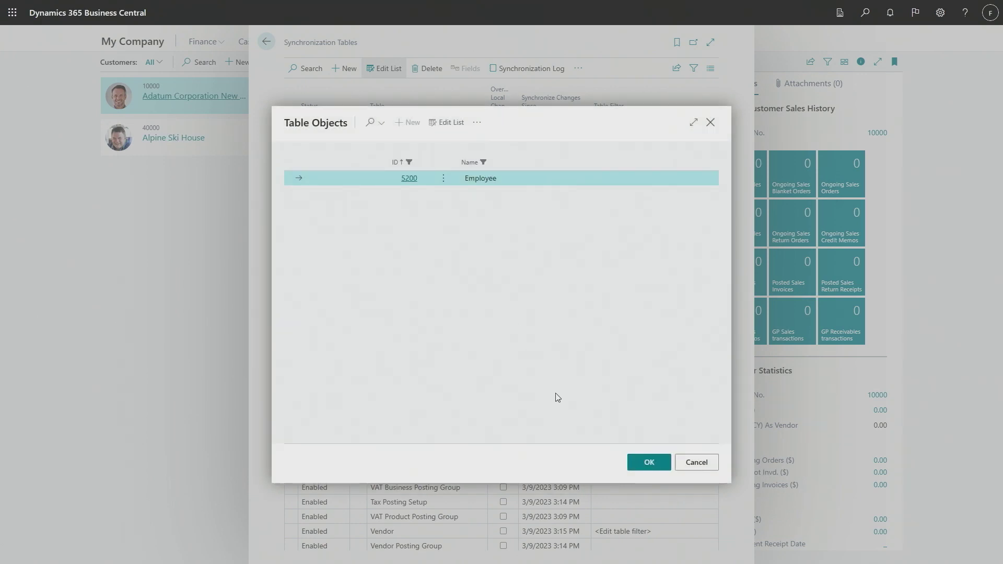
pyautogui.click(650, 464)
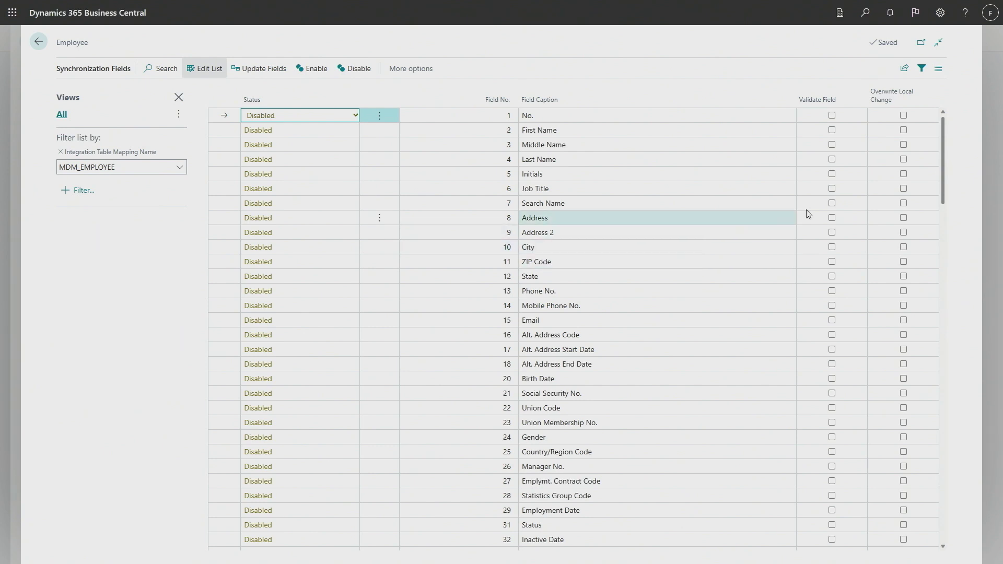
# - Select all of the Employee table's synchronization fields, enable them and return to Synchronization Tables
pyautogui.scroll(-5, 956, 209)
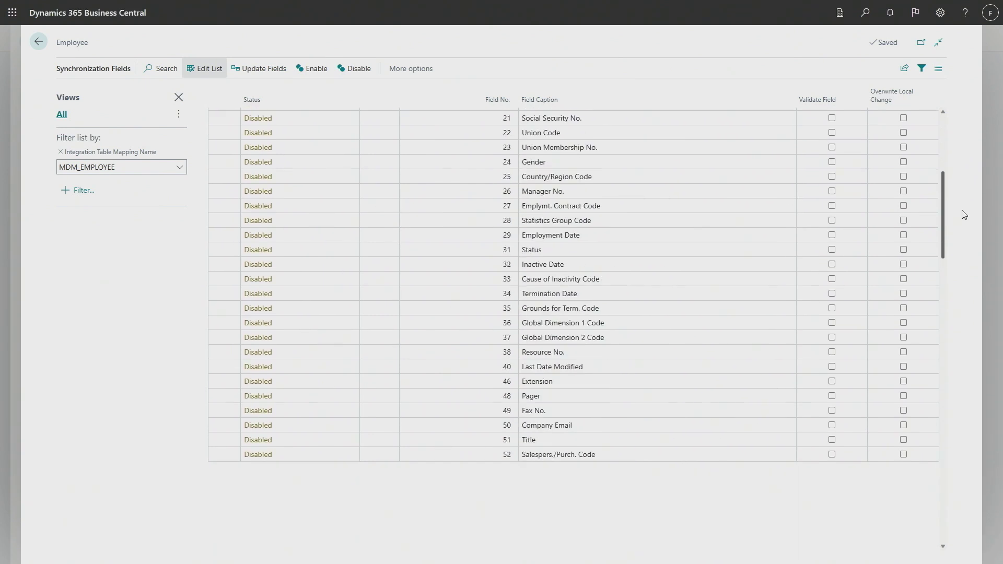
pyautogui.scroll(5, 956, 207)
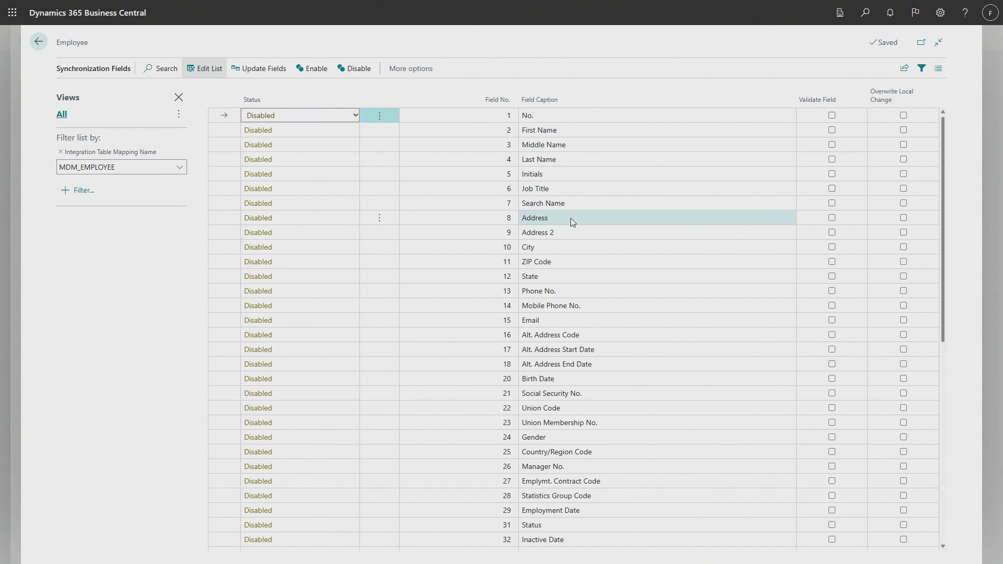
pyautogui.click(379, 115)
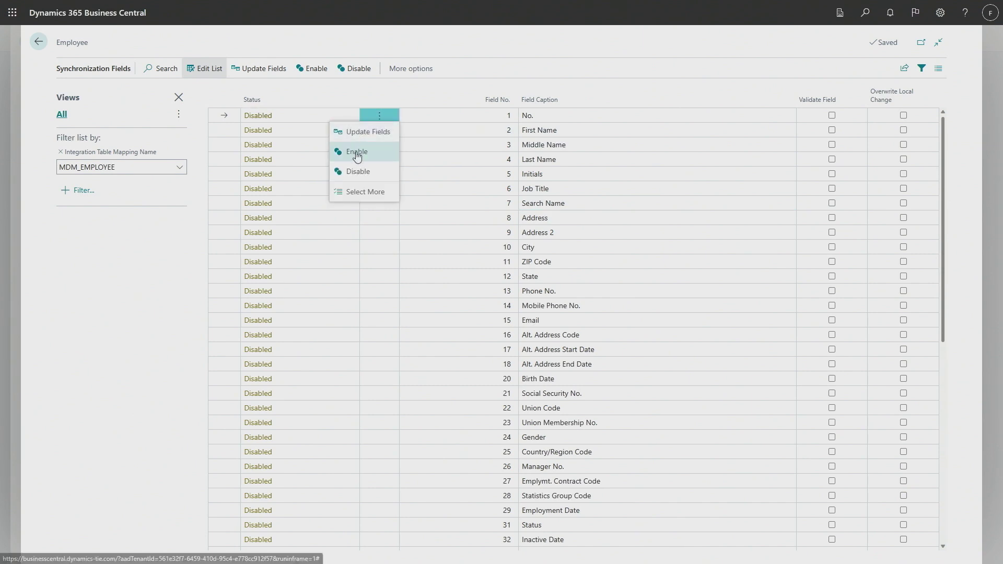
pyautogui.click(372, 192)
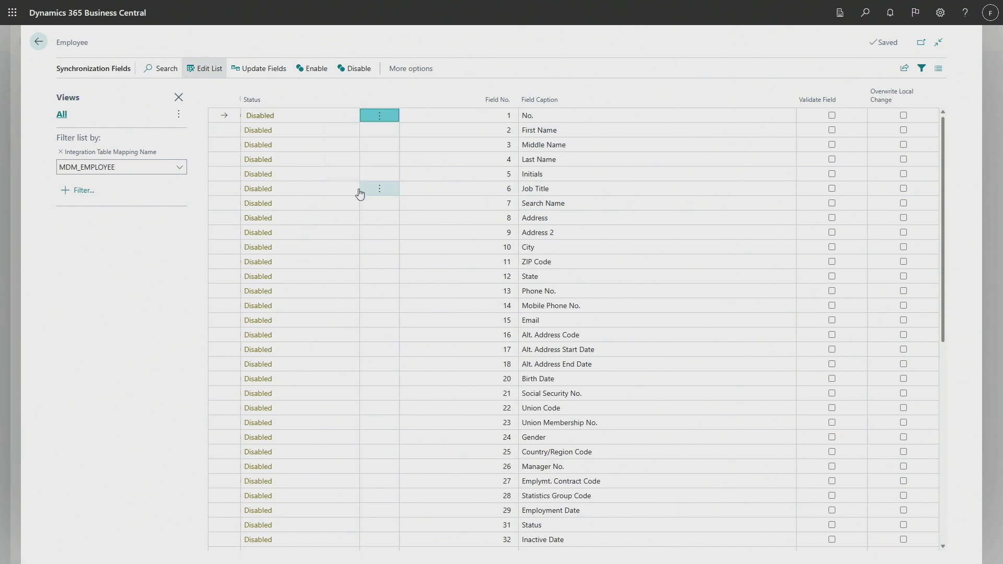
pyautogui.click(261, 99)
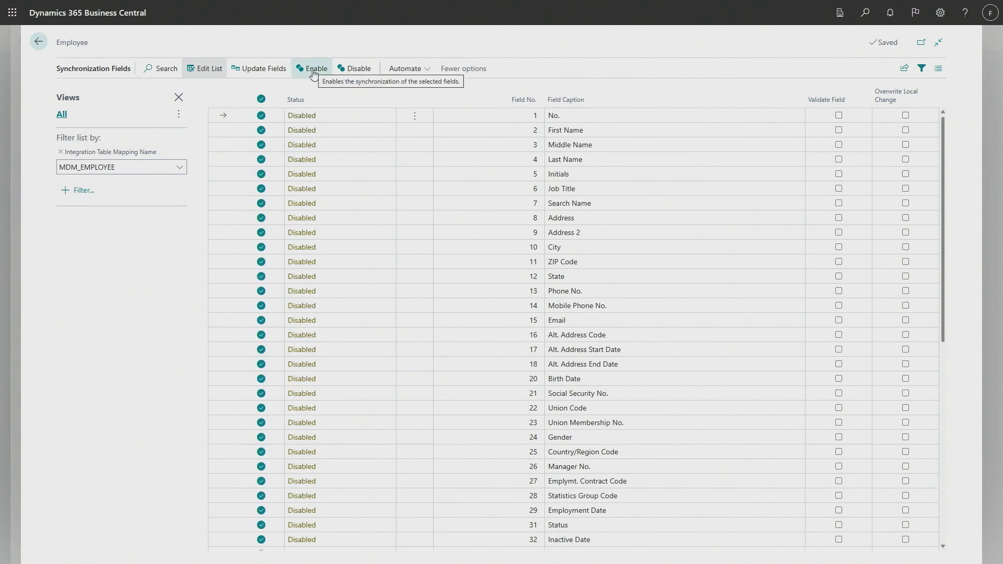
pyautogui.click(314, 70)
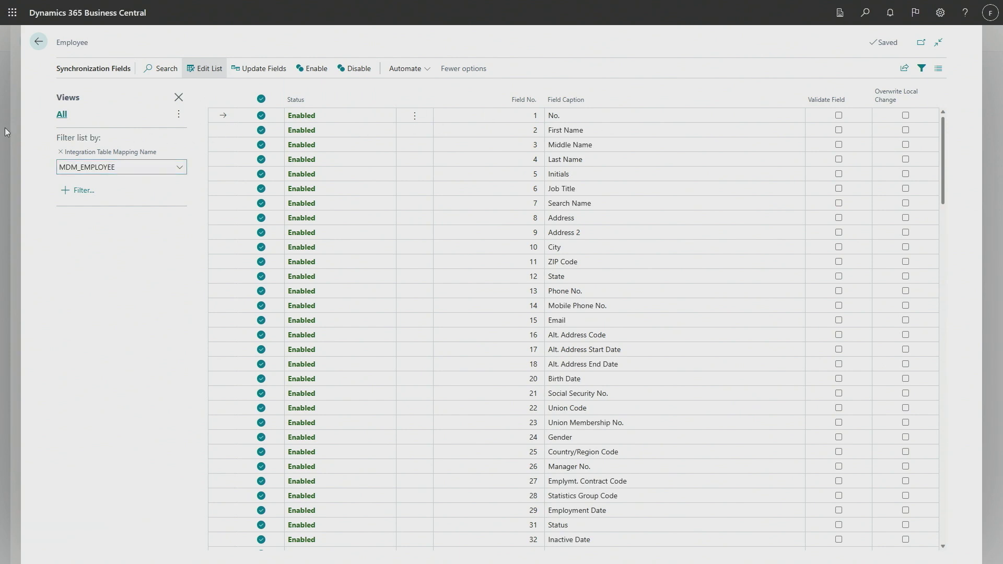
pyautogui.click(38, 42)
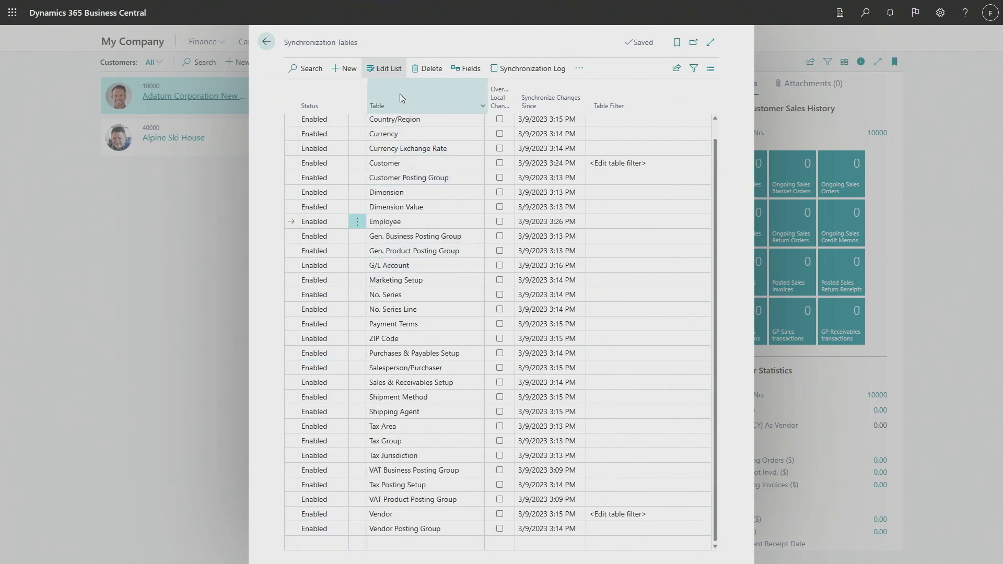
# - Check the Employee table's synchronization log and its Inserted details, and return to Synchronization Tables
pyautogui.click(524, 68)
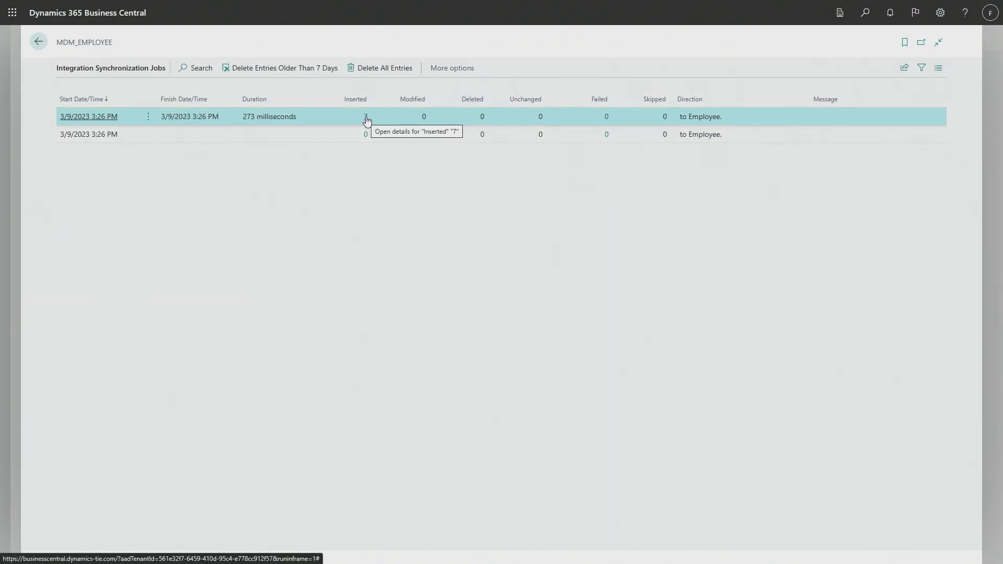
pyautogui.click(366, 118)
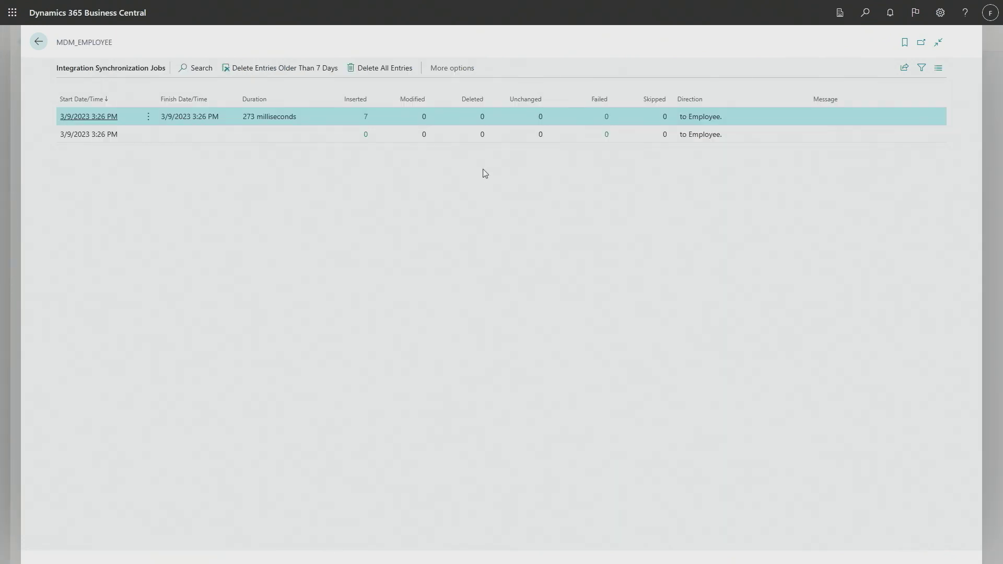
pyautogui.press('Escape')
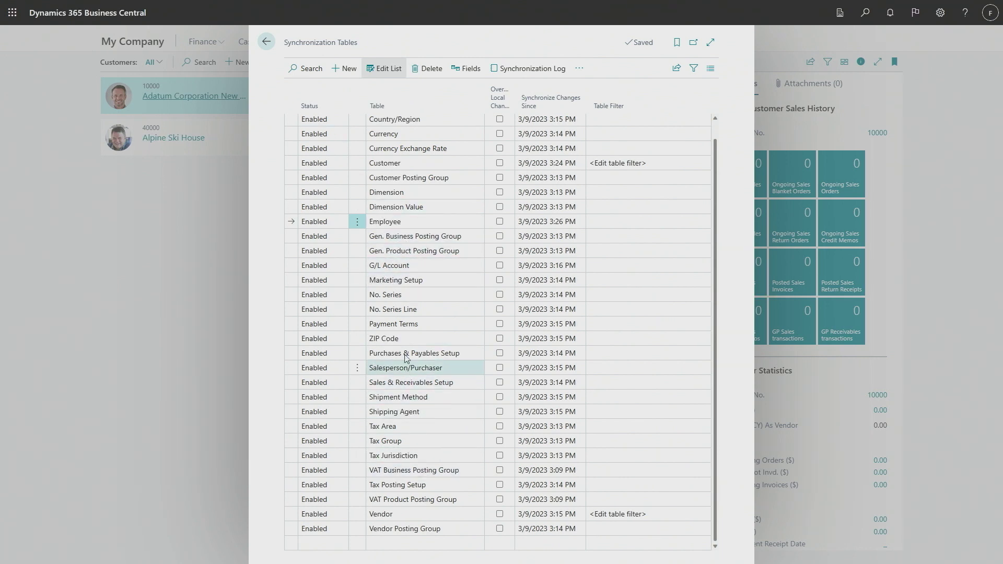
# - Review the match-based coupling criteria for the Payment Terms table and cancel without coupling
pyautogui.click(402, 328)
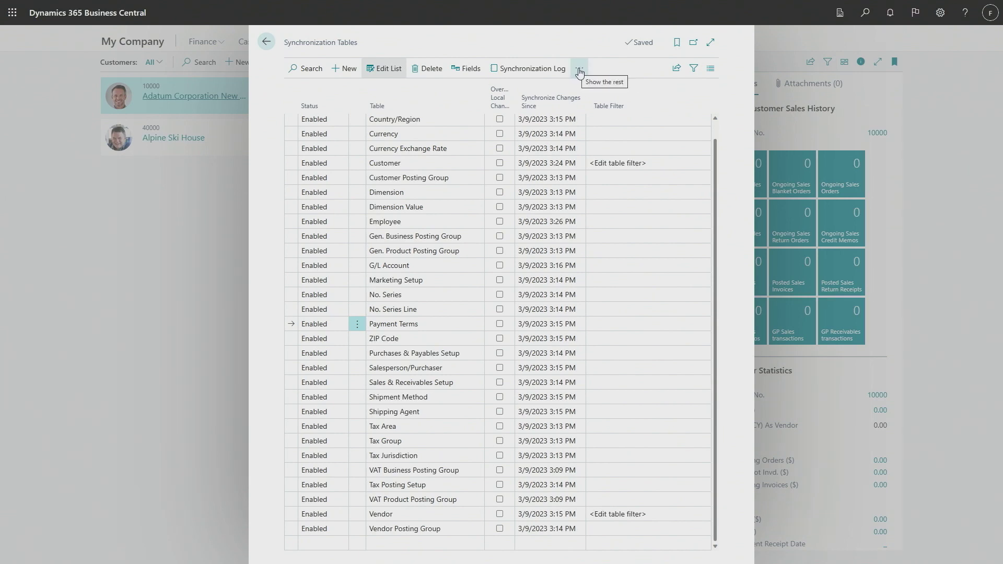
pyautogui.click(579, 69)
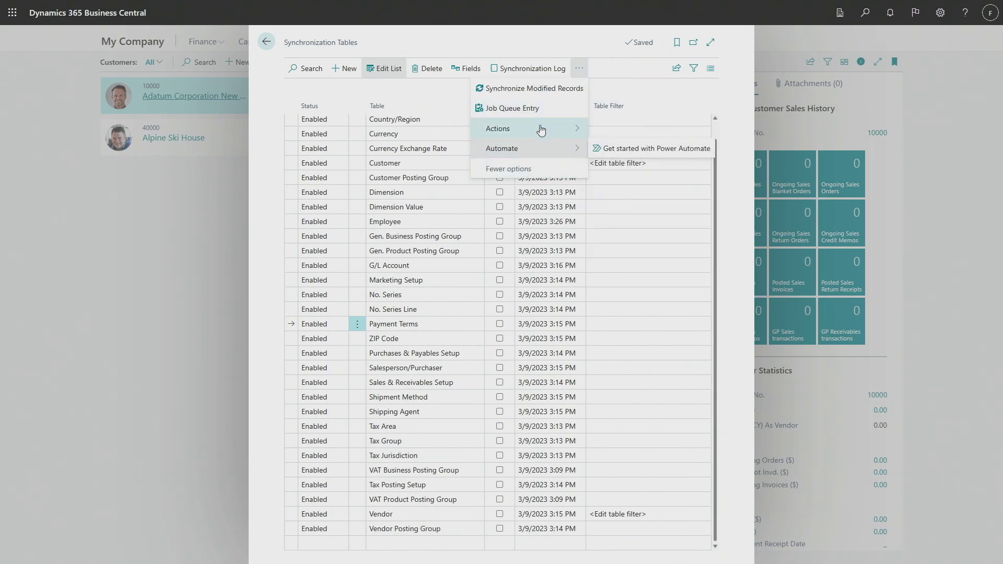
pyautogui.moveTo(541, 130)
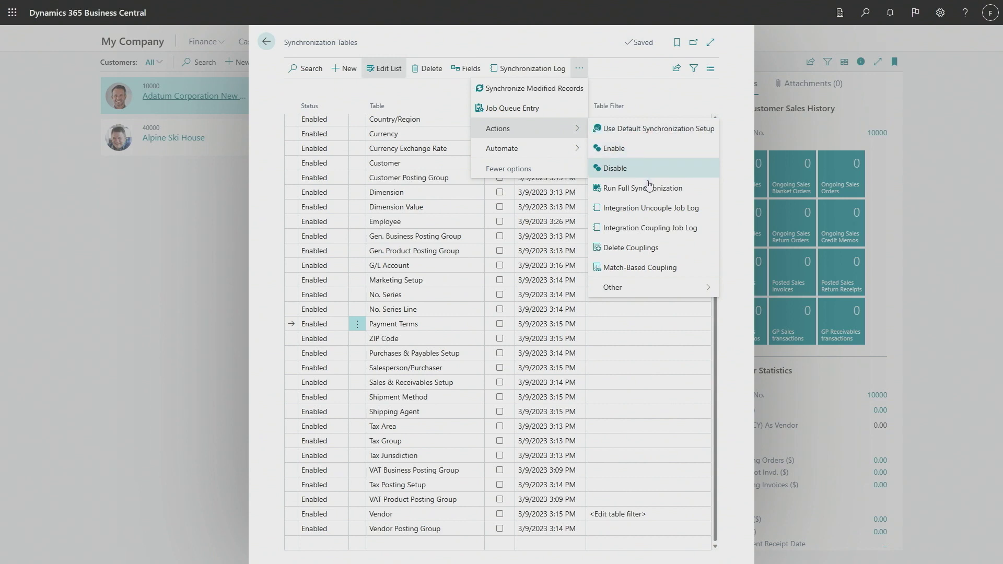
pyautogui.click(644, 269)
pyautogui.click(610, 341)
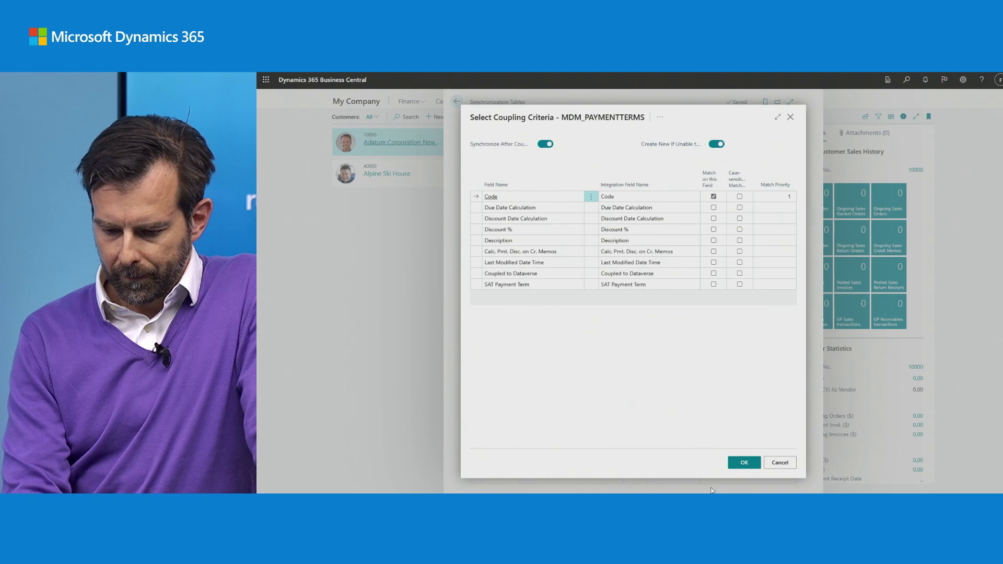
pyautogui.click(780, 463)
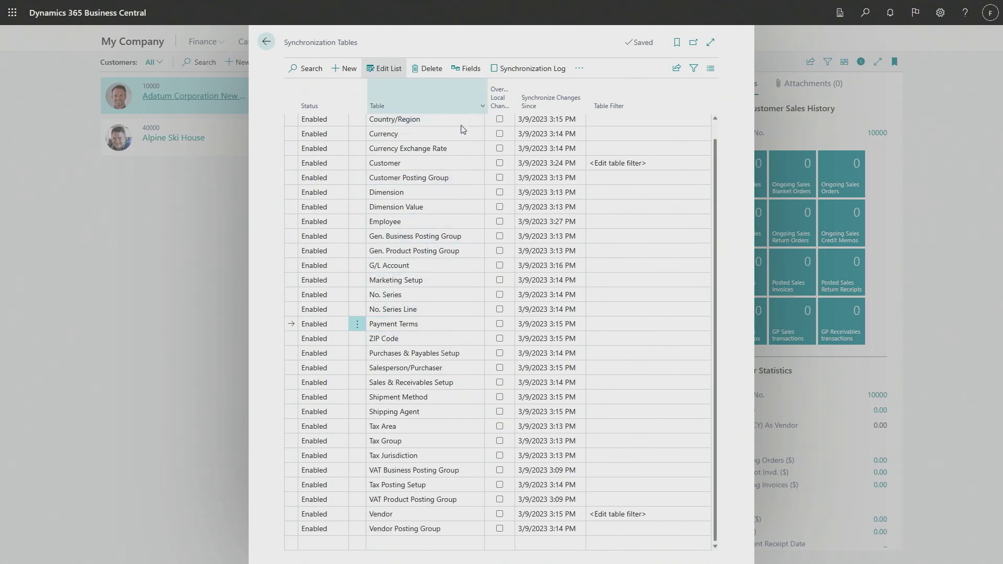
# - Review the synchronization fields of the Payment Terms table and go back to Synchronization Tables
pyautogui.click(464, 69)
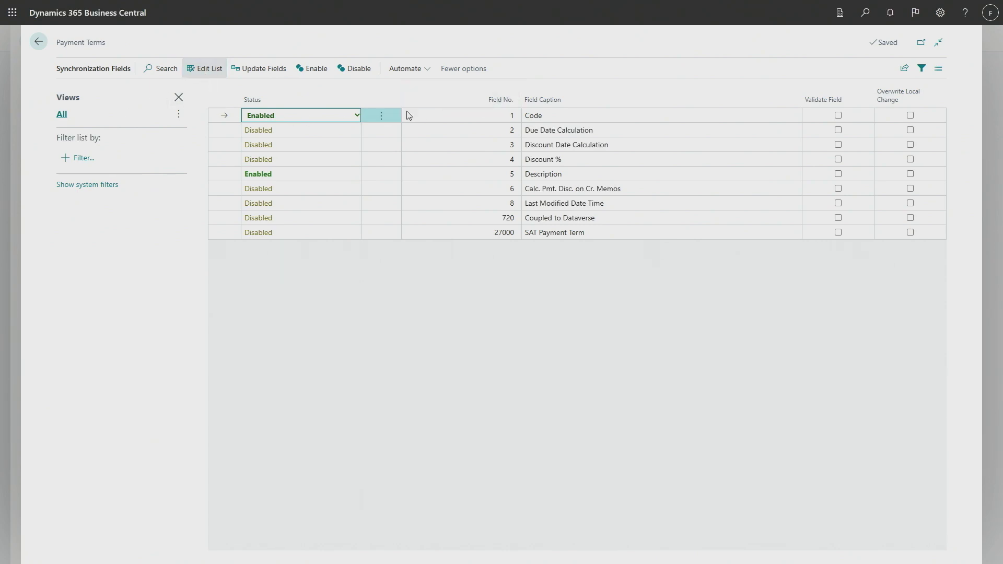
pyautogui.click(39, 41)
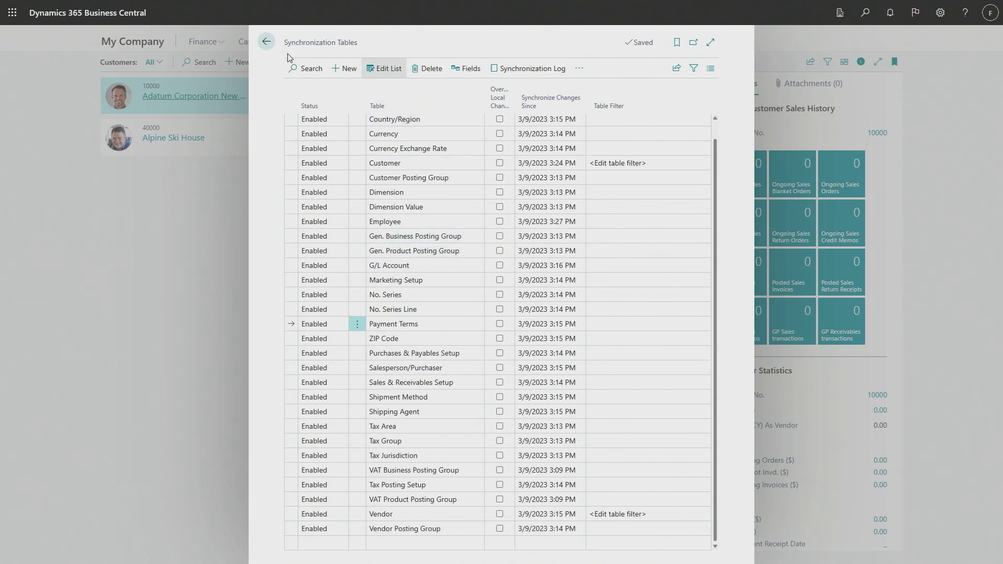
pyautogui.click(267, 43)
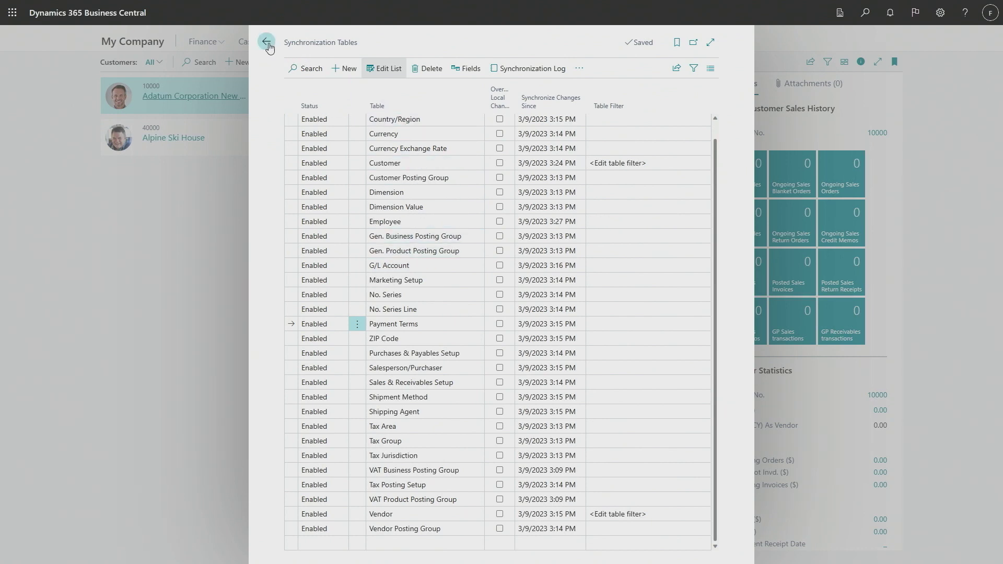
pyautogui.click(580, 69)
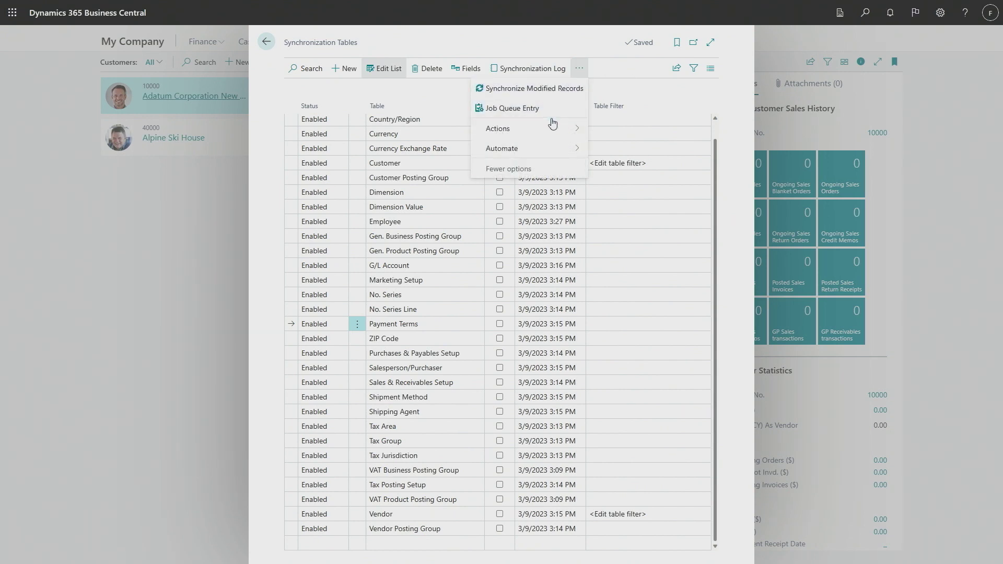
pyautogui.moveTo(553, 133)
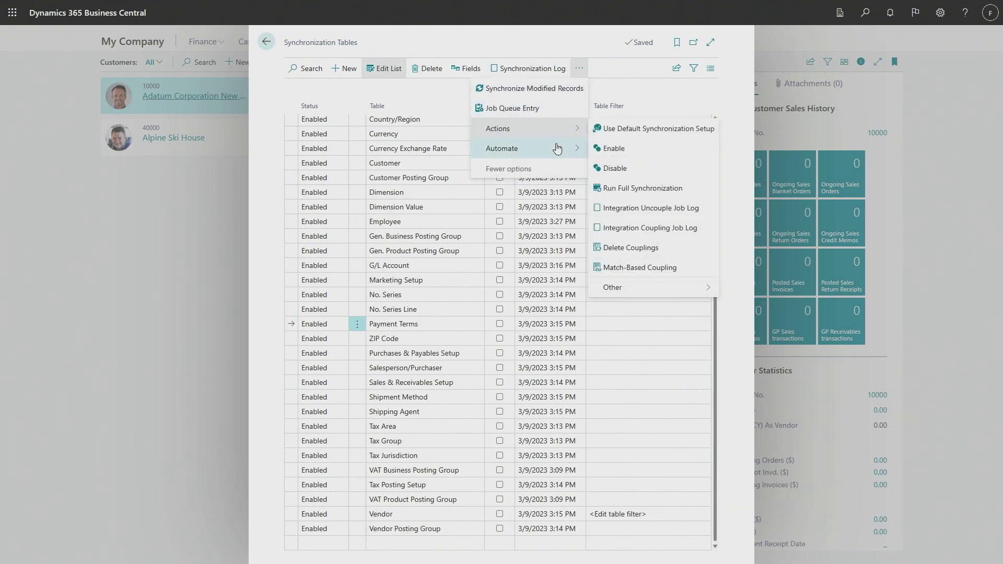
pyautogui.moveTo(543, 153)
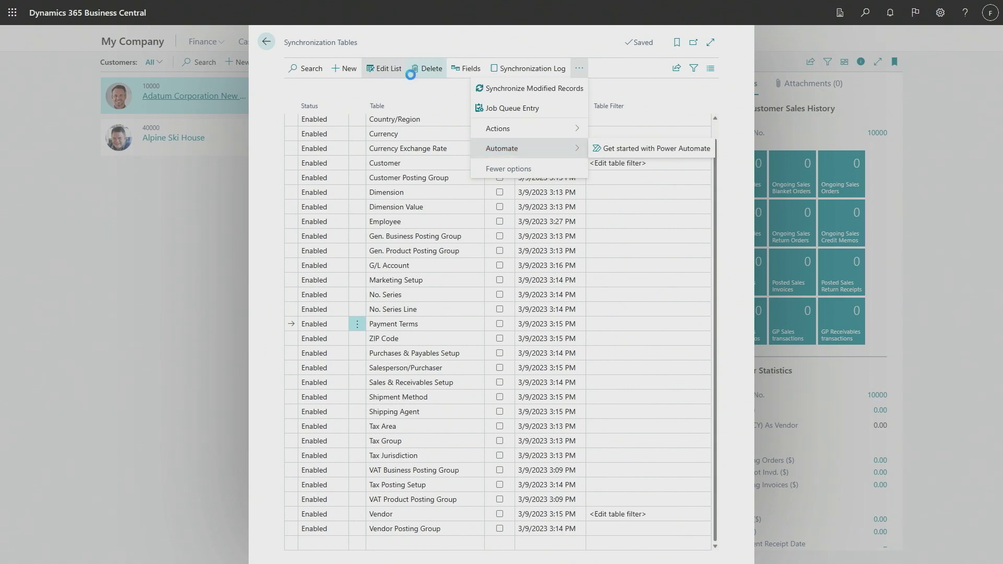
pyautogui.click(375, 103)
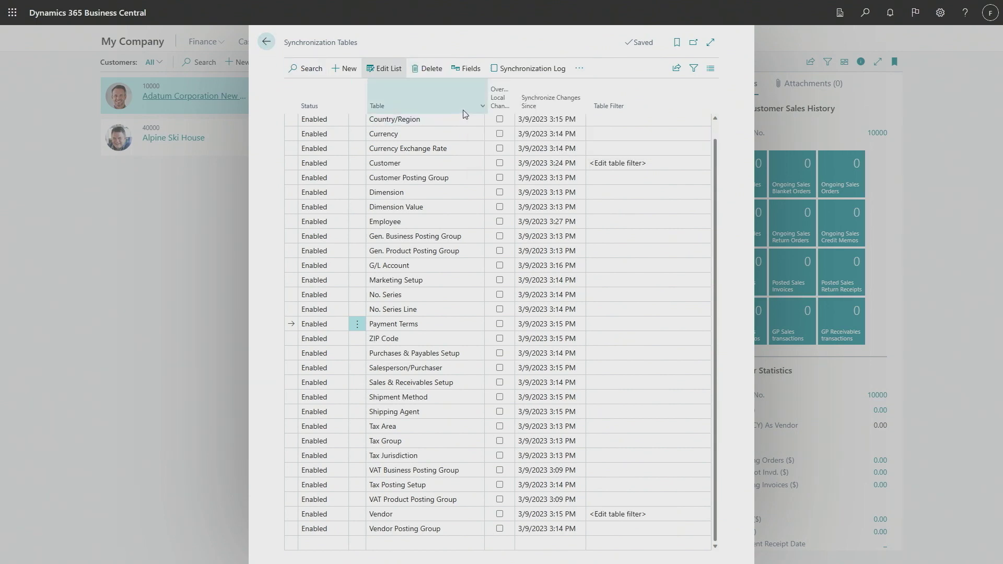
# - Leave Synchronization Tables, search for "master data management", go to Master Data Management Setup and export the setup
pyautogui.click(358, 76)
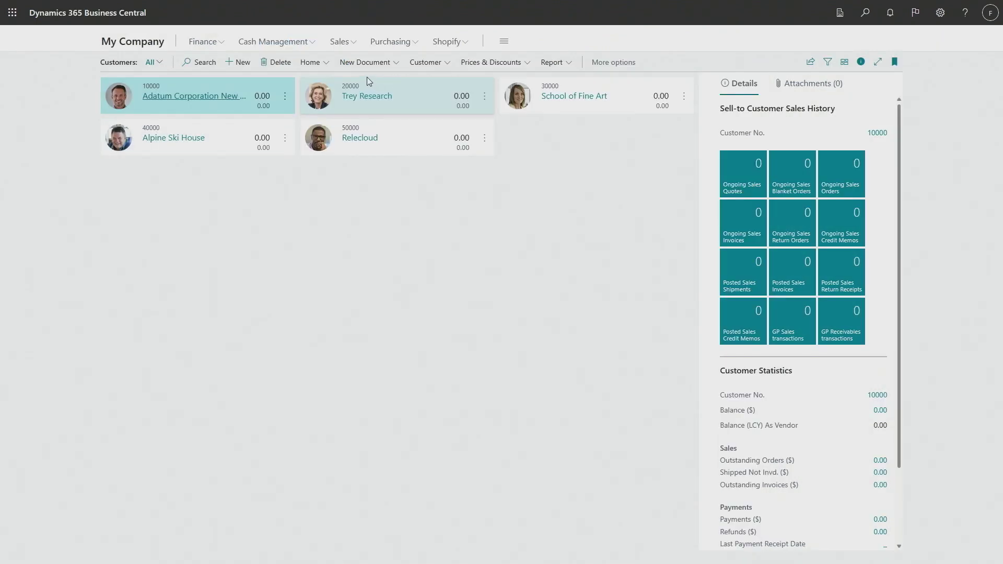
pyautogui.click(865, 12)
pyautogui.write('master data management')
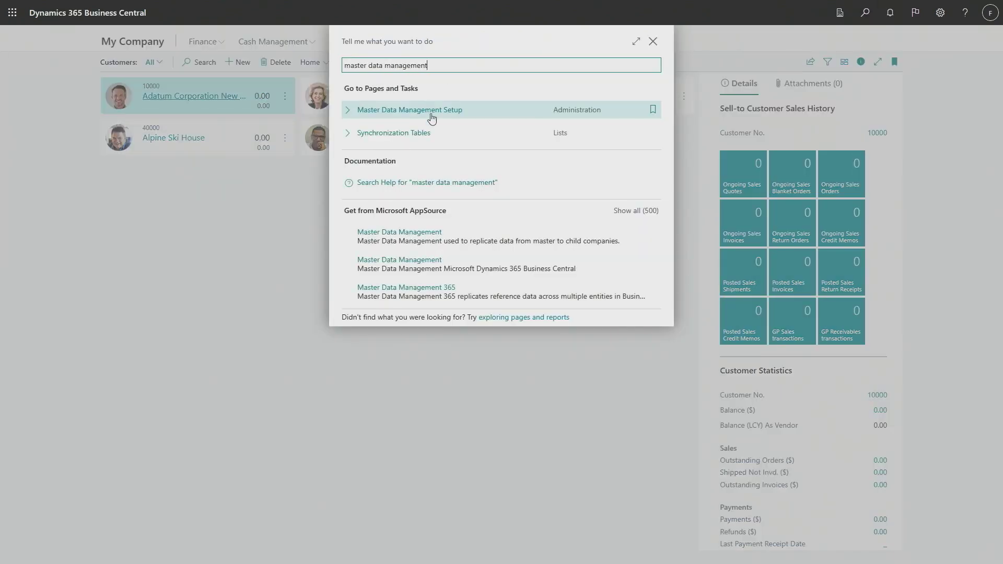
pyautogui.click(431, 111)
pyautogui.click(617, 98)
pyautogui.click(624, 99)
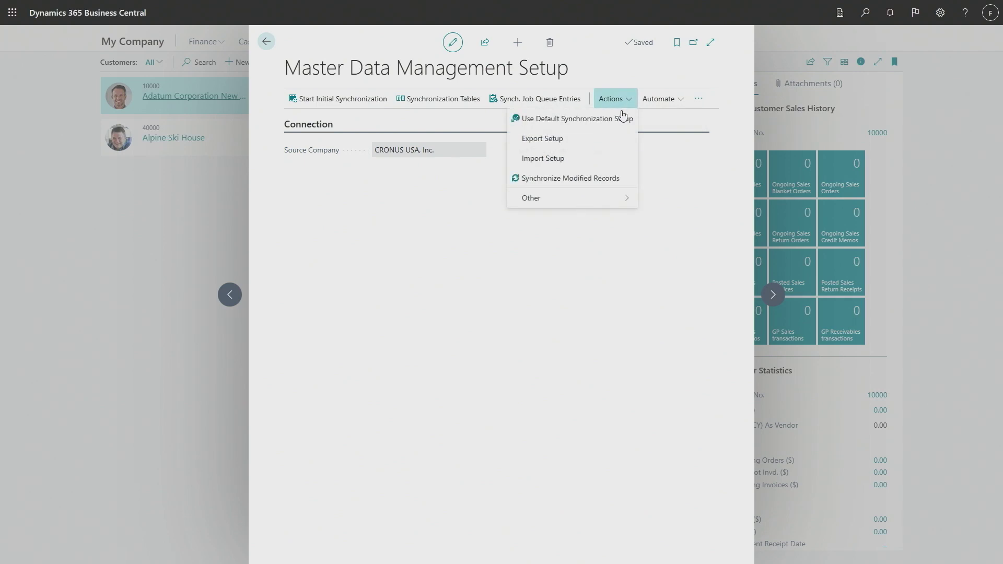
pyautogui.click(556, 142)
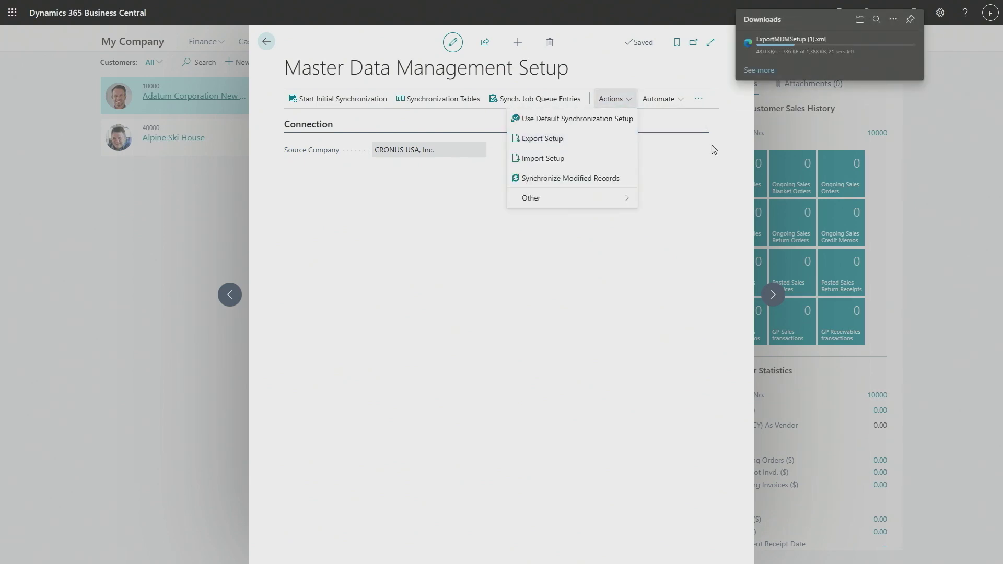